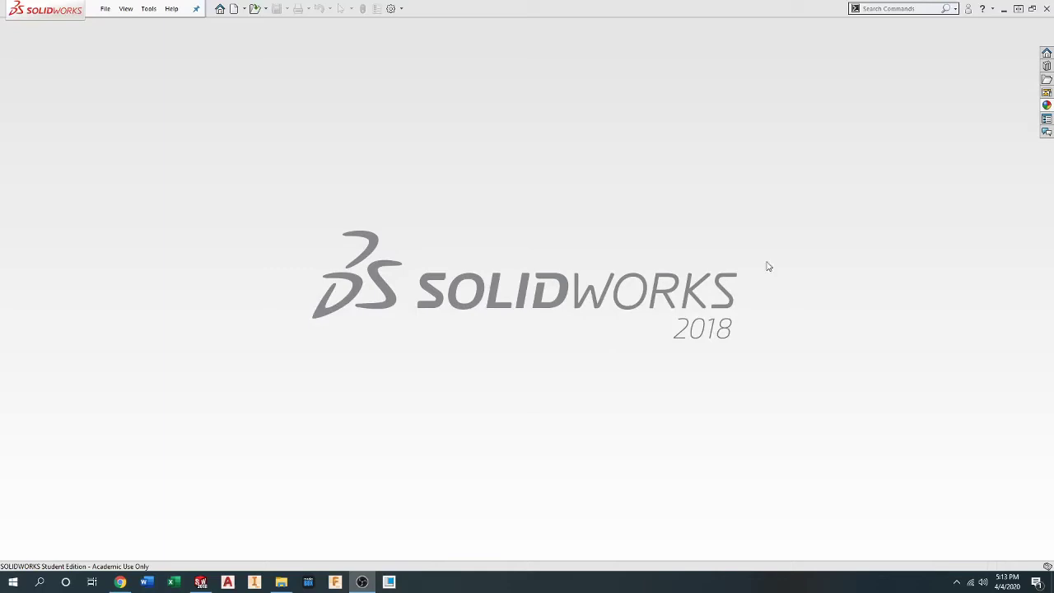
Step: Create a new part, select the Front Plane, and apply a plain white background scene
left_click(233, 9)
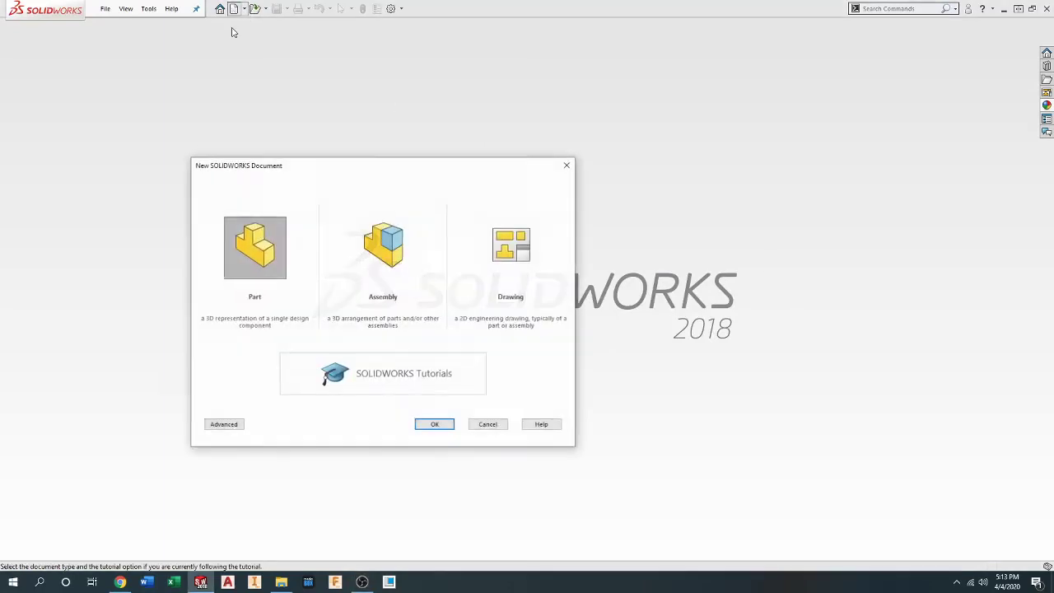
left_click(434, 425)
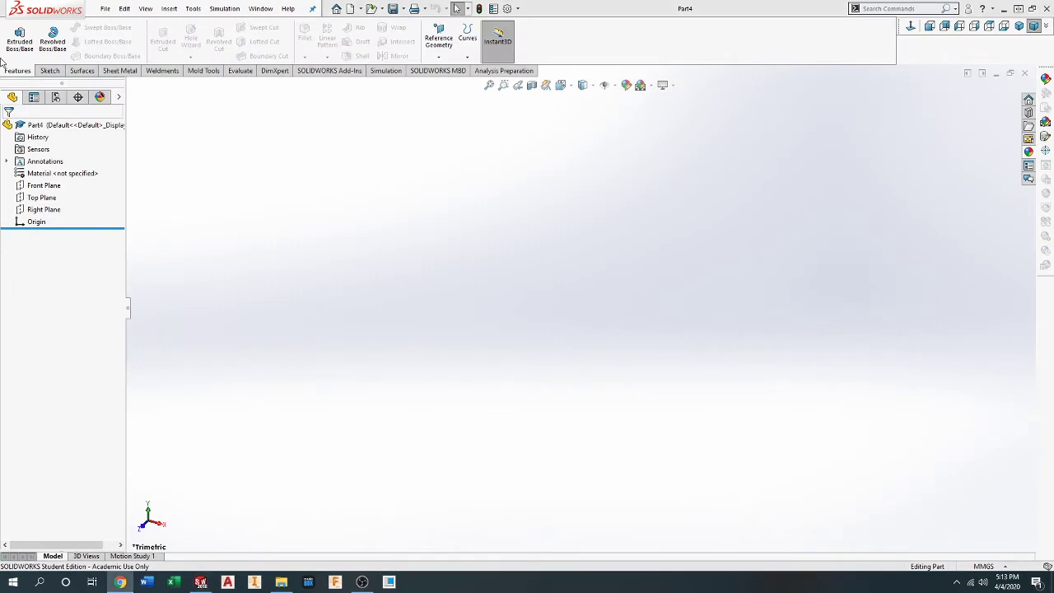
left_click(44, 186)
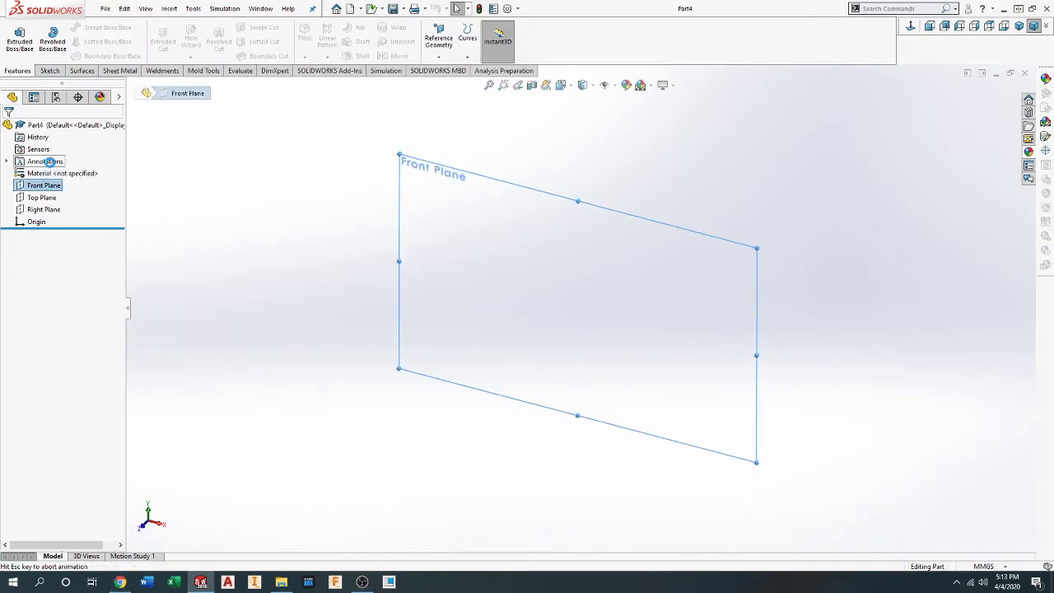
left_click(640, 85)
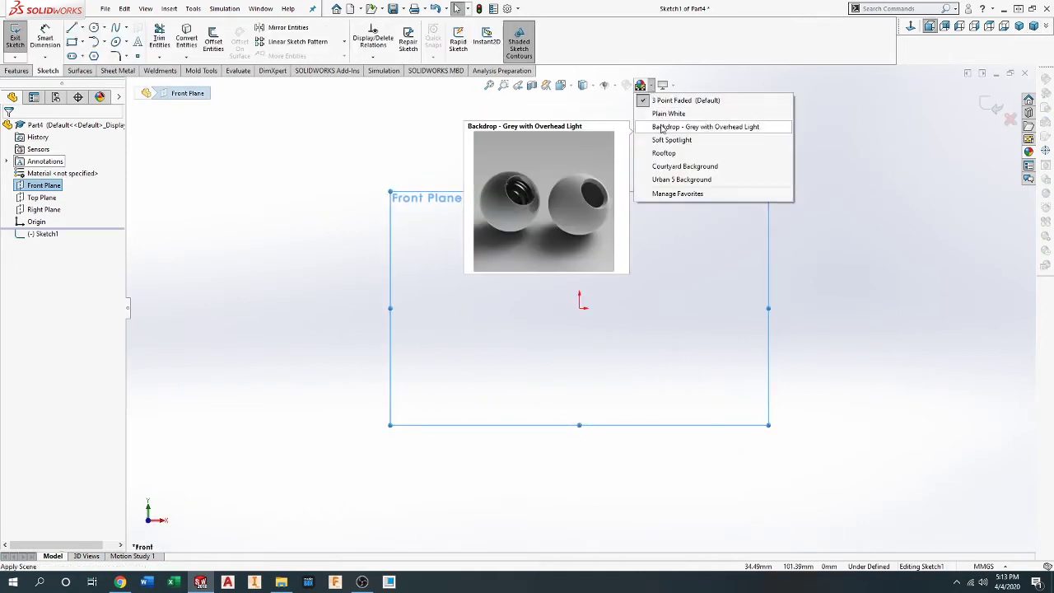
left_click(669, 113)
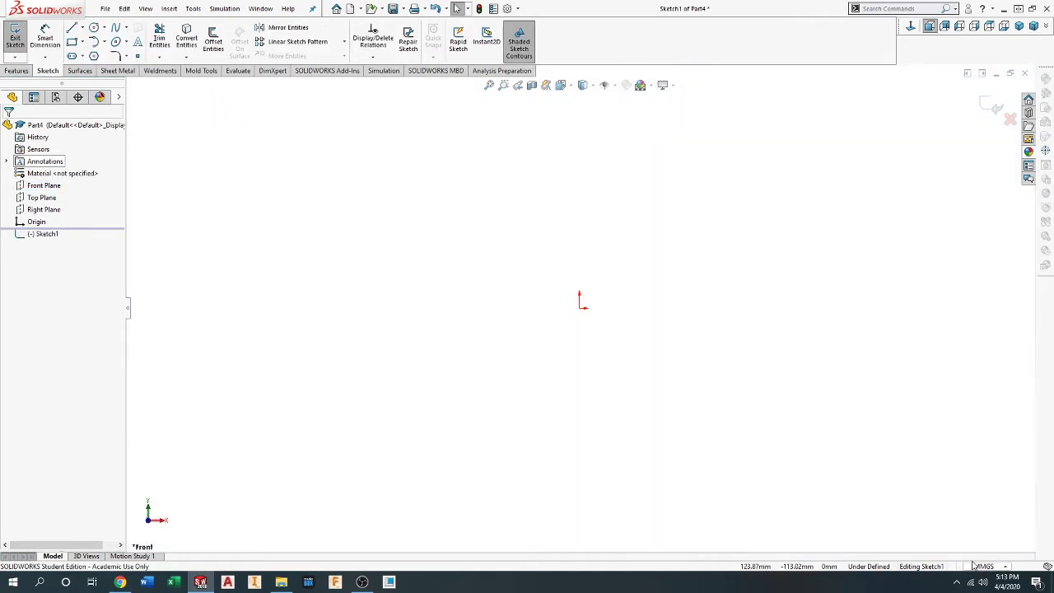
Step: Set the part's drafting standard to ANSI and its unit system to IPS (inch, pound, second)
left_click(505, 9)
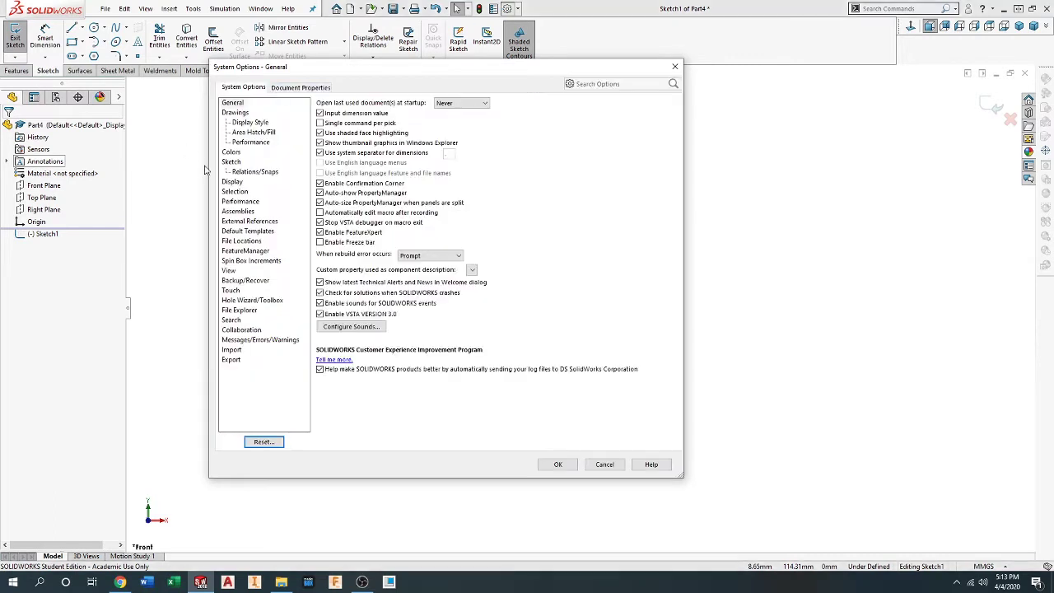
left_click(283, 88)
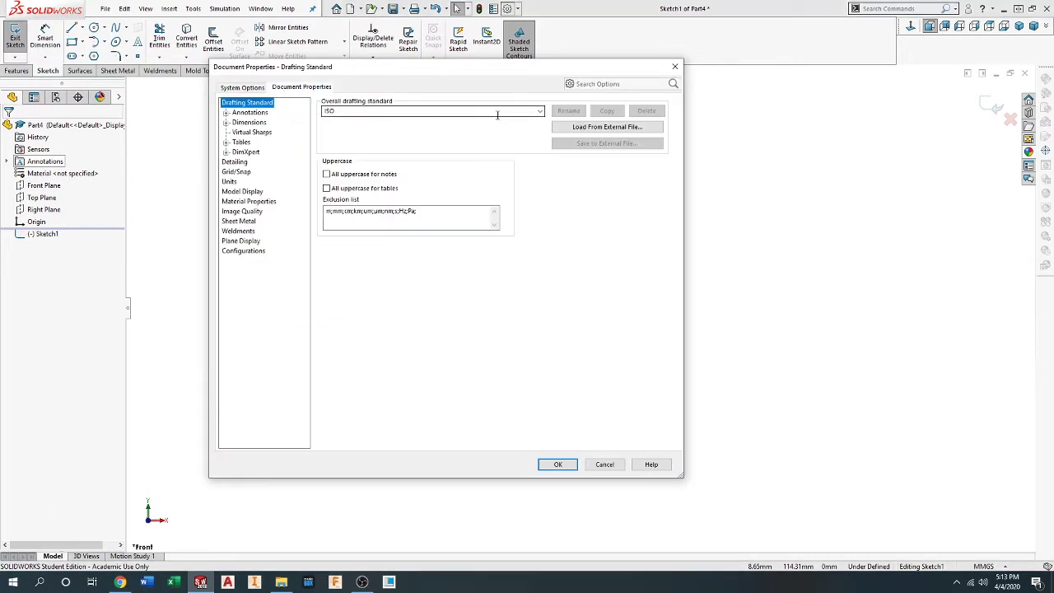
left_click(541, 112)
left_click(433, 121)
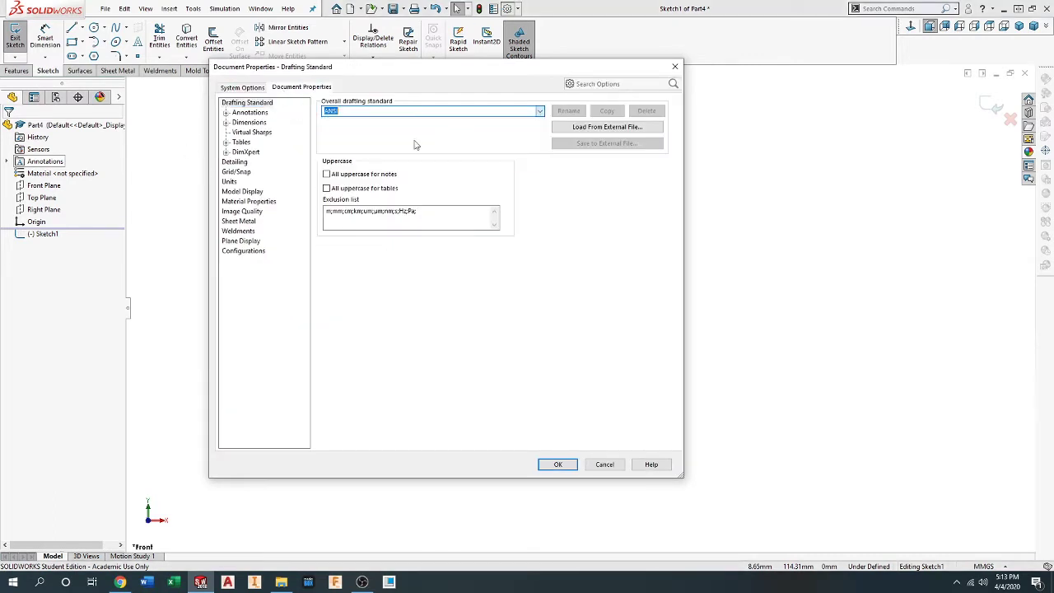
left_click(229, 182)
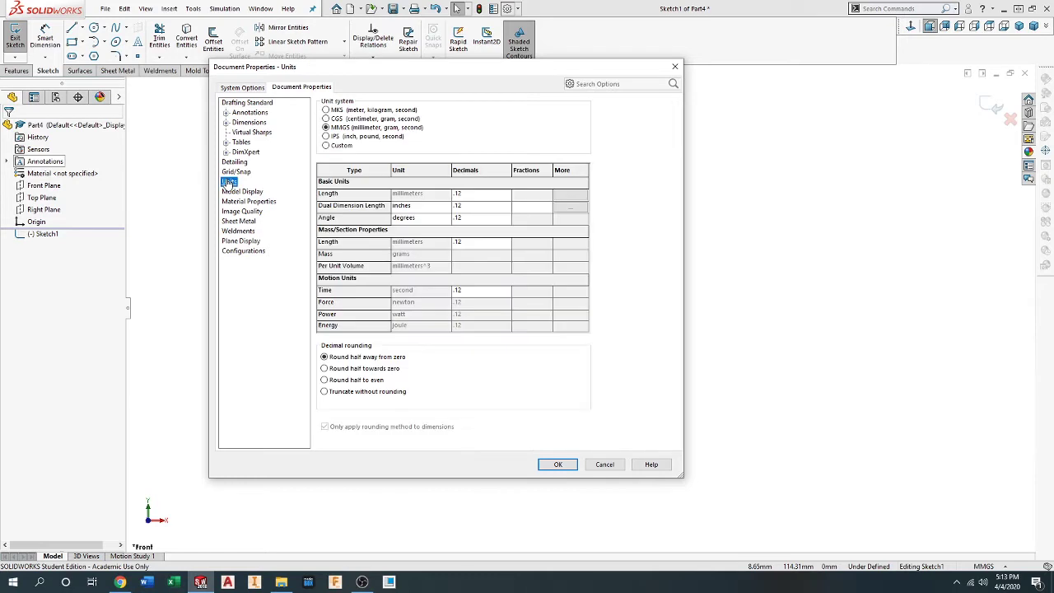
left_click(337, 137)
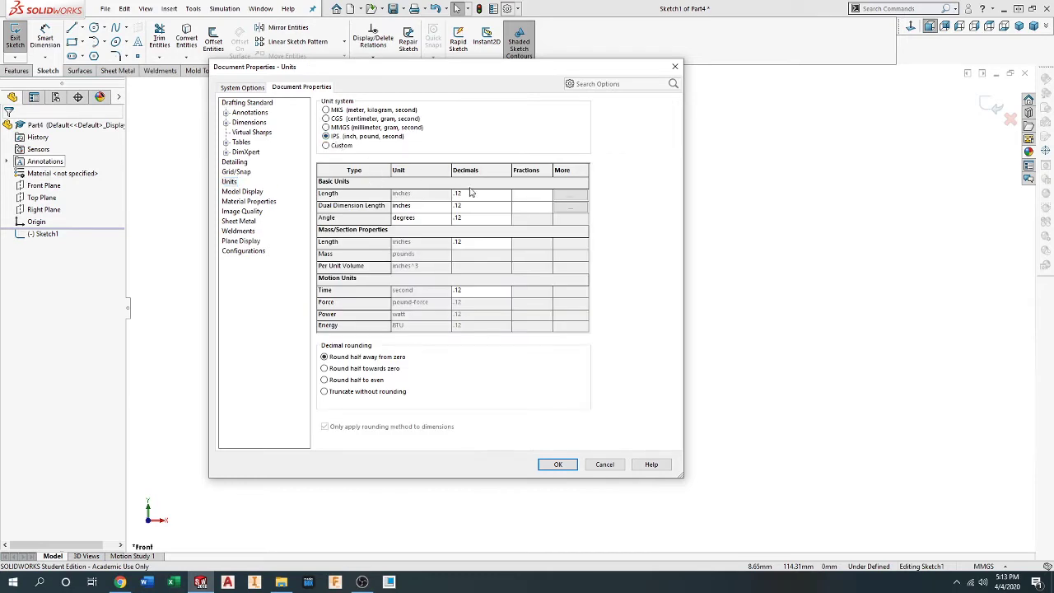
left_click(556, 466)
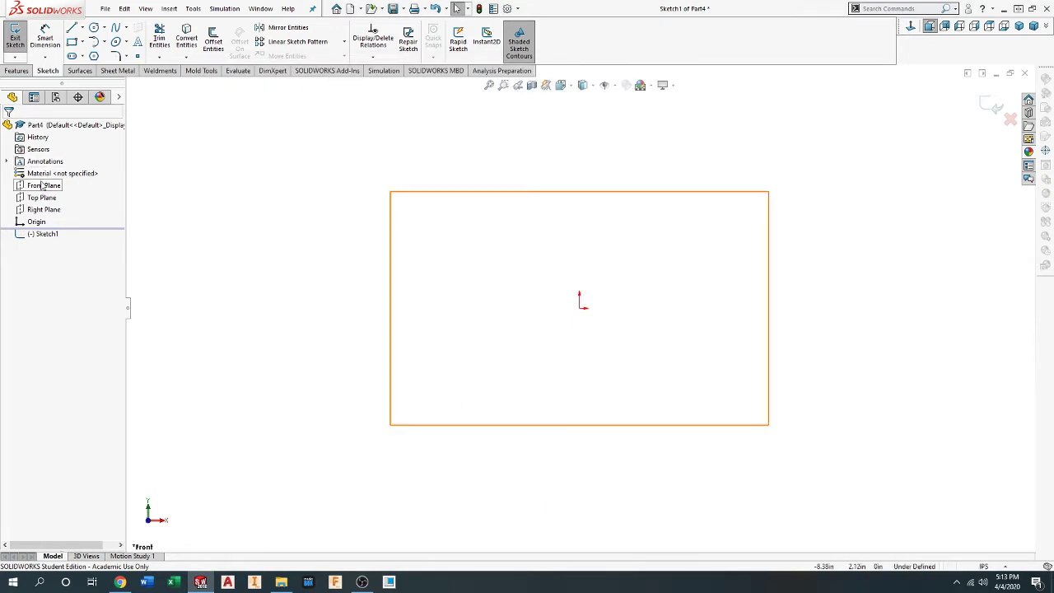
Step: Draw a circle centred on the origin
left_click(94, 27)
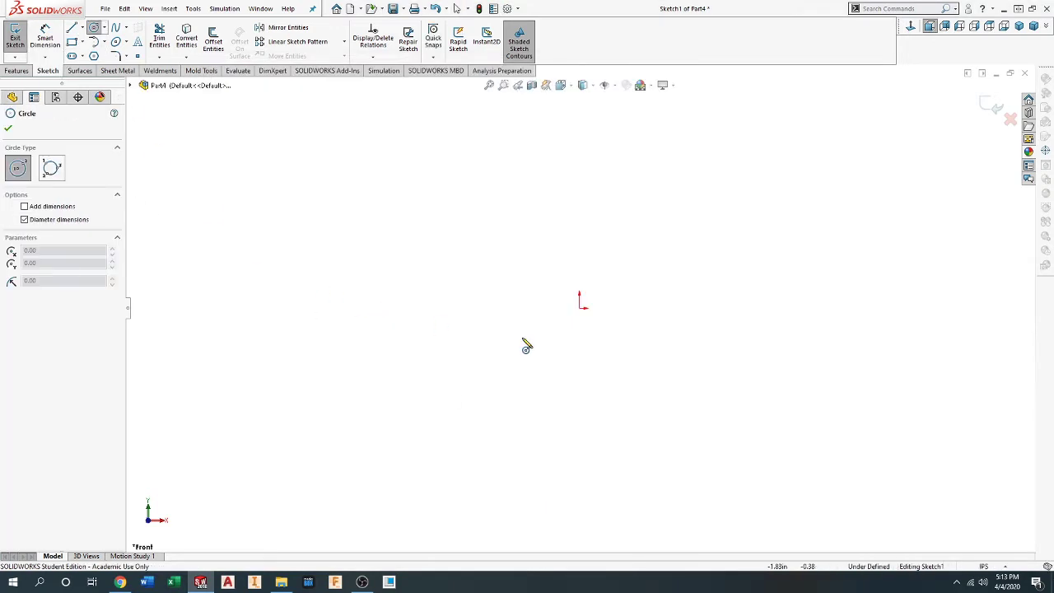
left_click(579, 307)
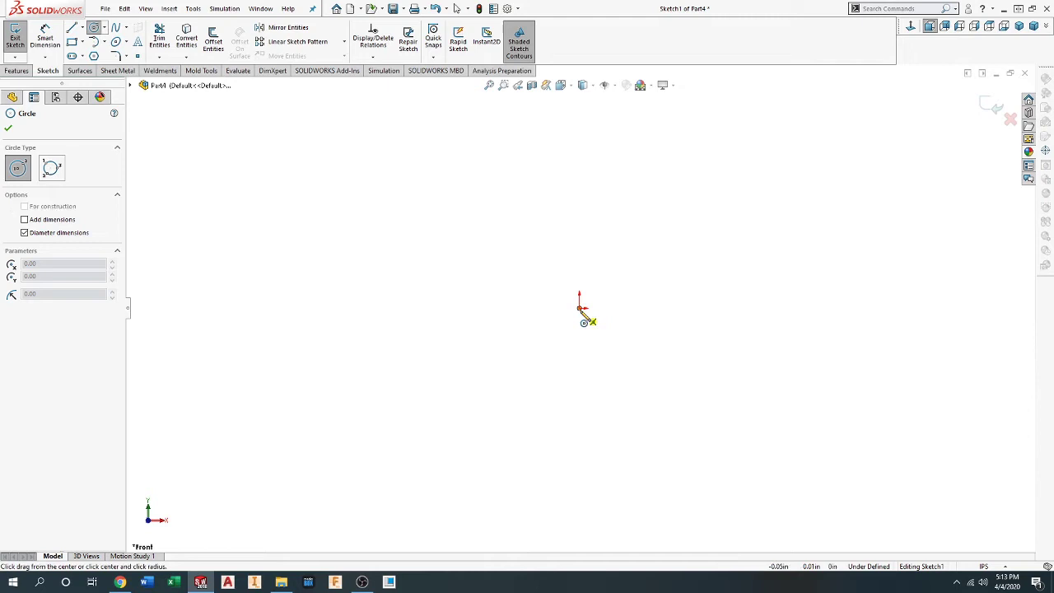
left_click(635, 384)
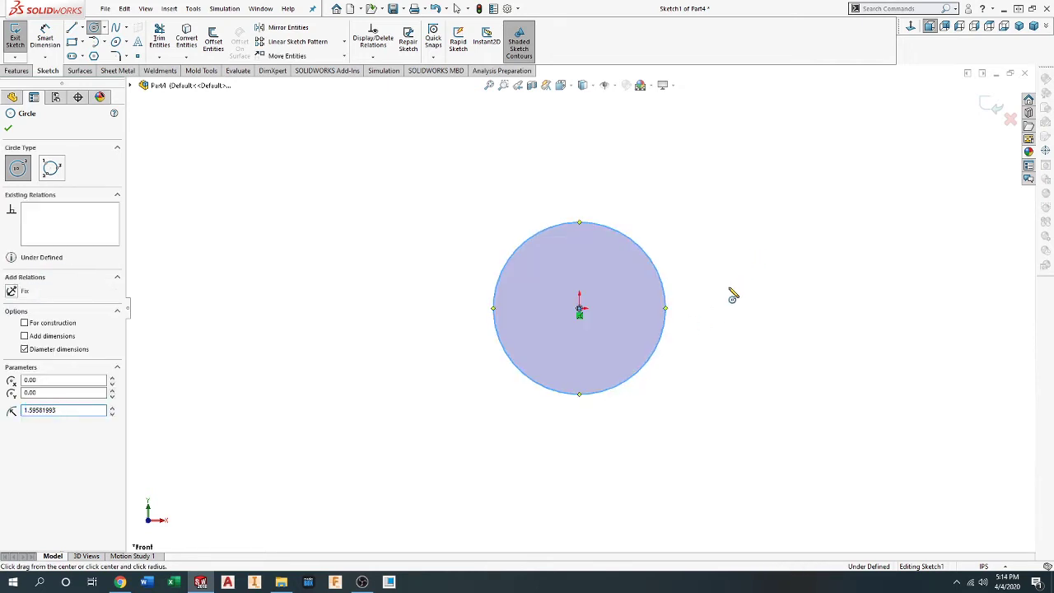
right_click_drag(730, 294, 729, 220)
Step: Dimension the circle's diameter to 0.4385 in
left_click(644, 251)
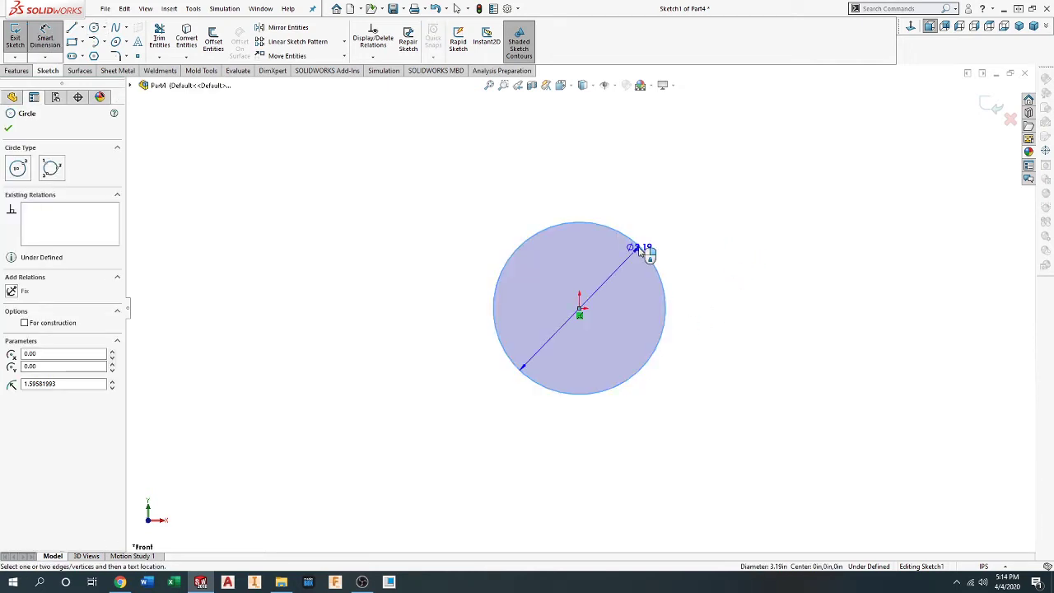
left_click(701, 212)
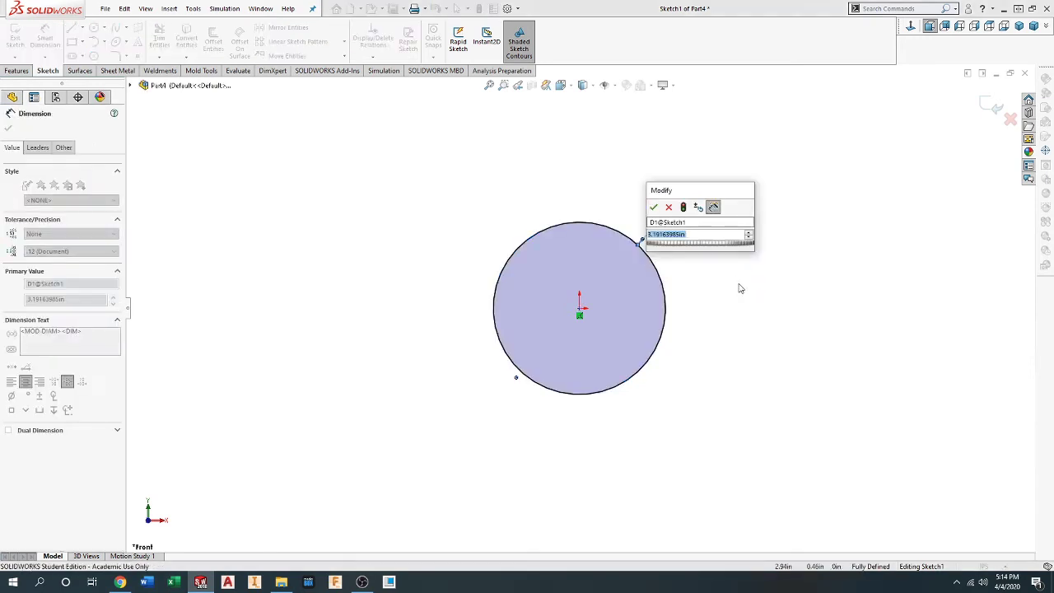
type(".4385")
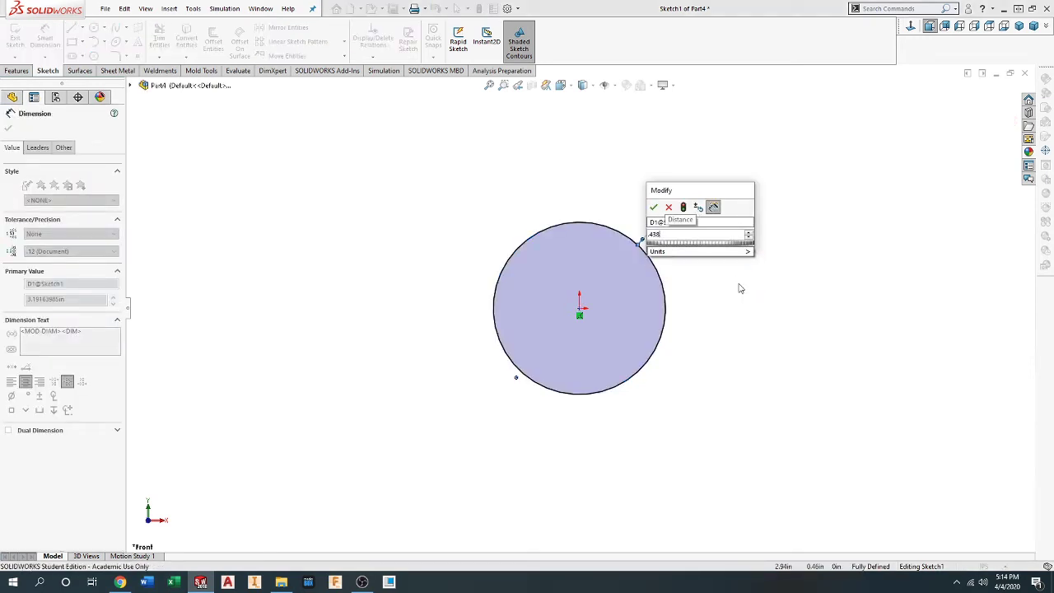
key("Return")
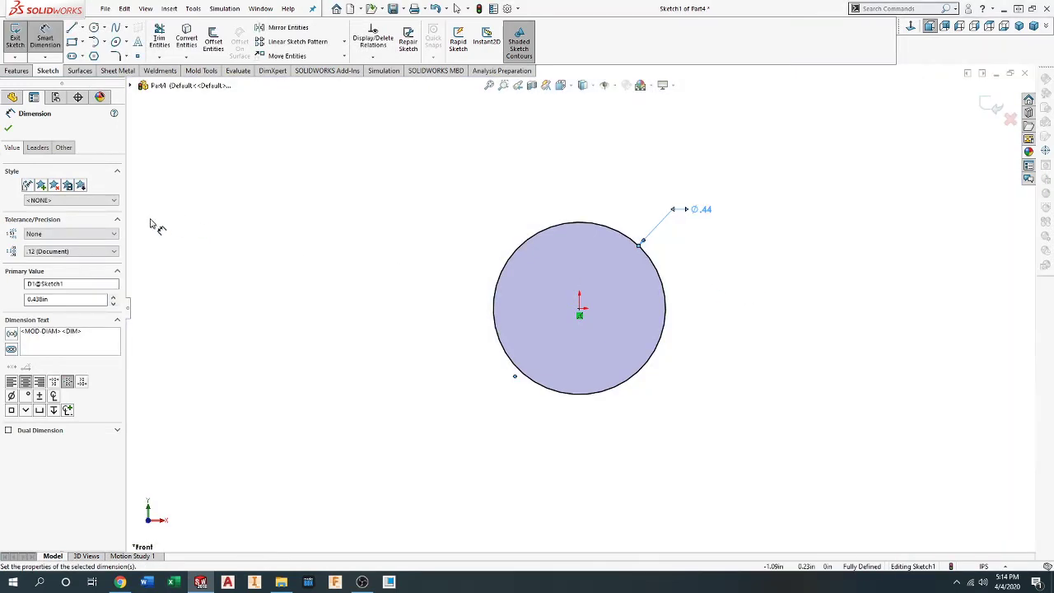
left_click(8, 129)
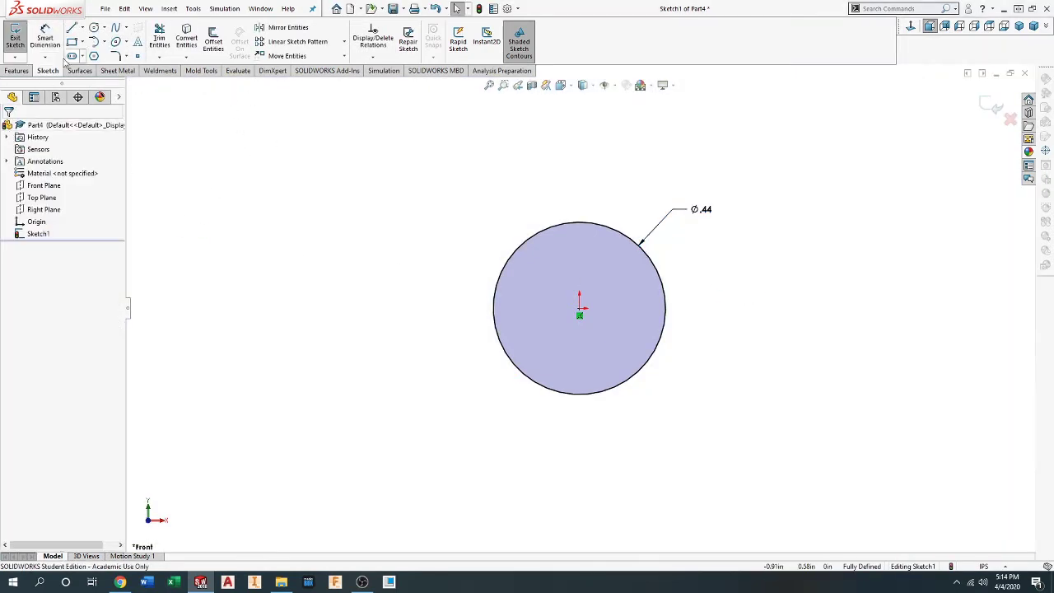
left_click(10, 72)
Step: Extrude the circle 0.063 in deep to form Boss-Extrude1
left_click(19, 38)
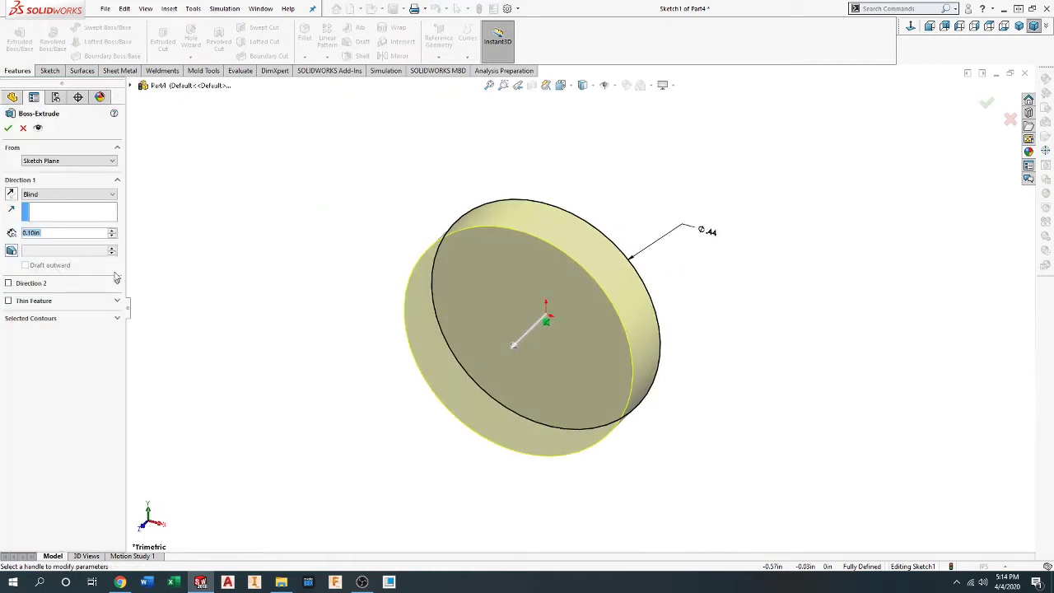
type("0.063")
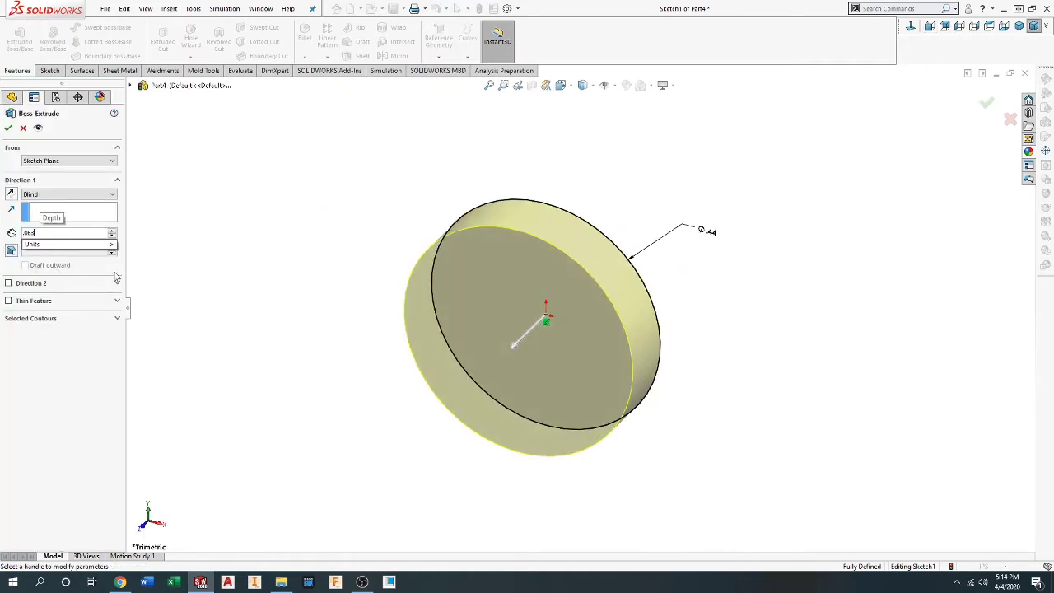
key("Return")
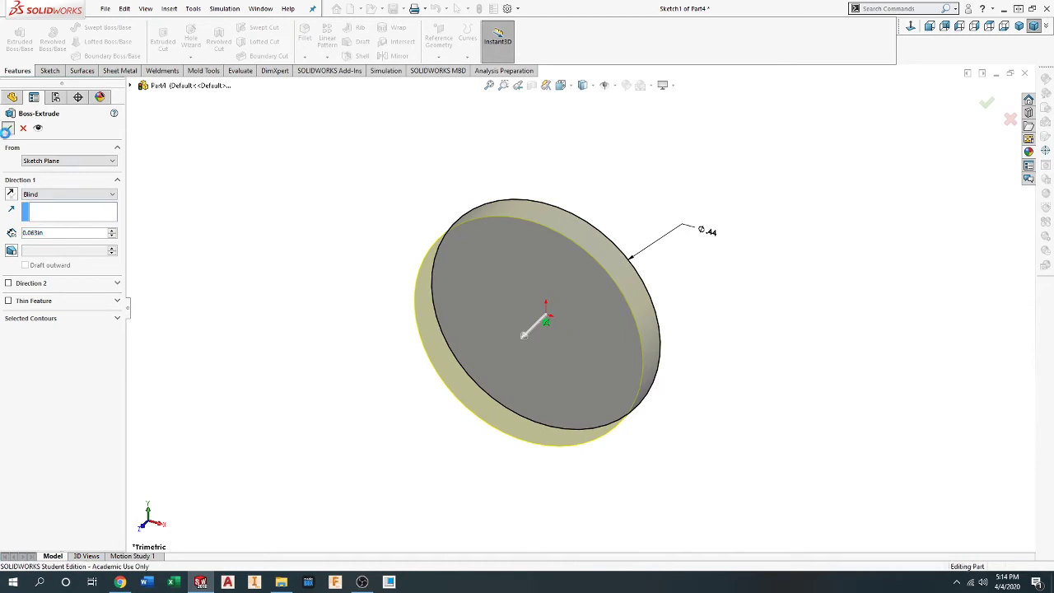
left_click(8, 127)
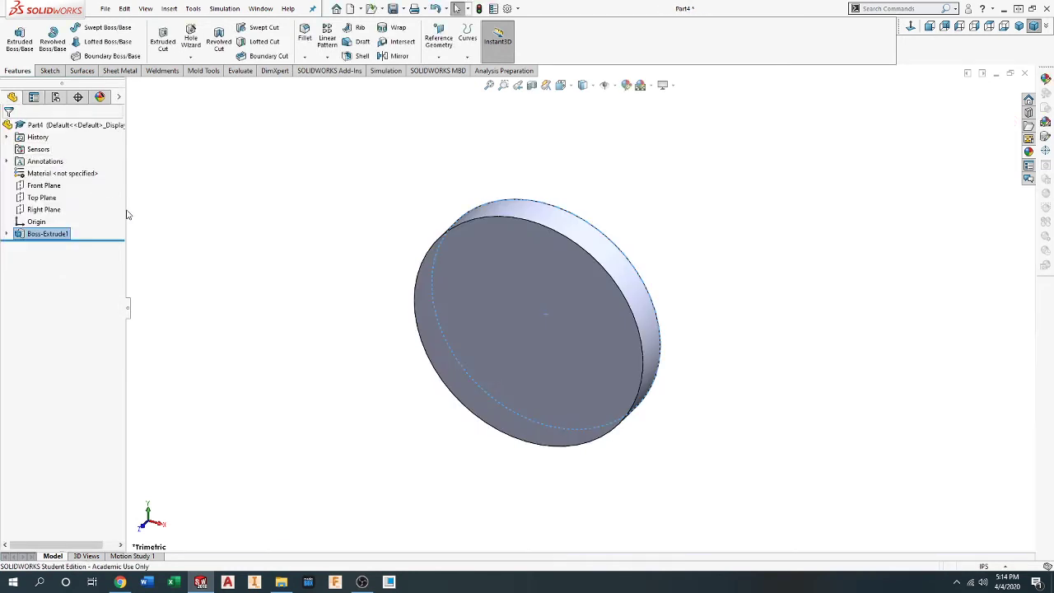
left_click(471, 276)
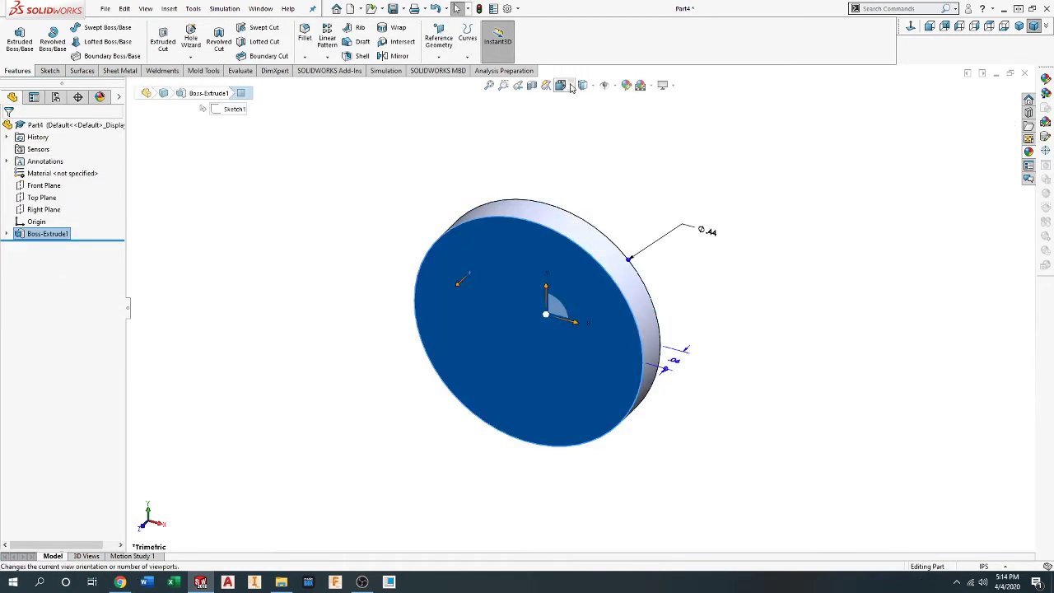
Step: View the disc's front face Normal To and sketch an origin-centred circle on it
left_click(570, 86)
left_click(619, 148)
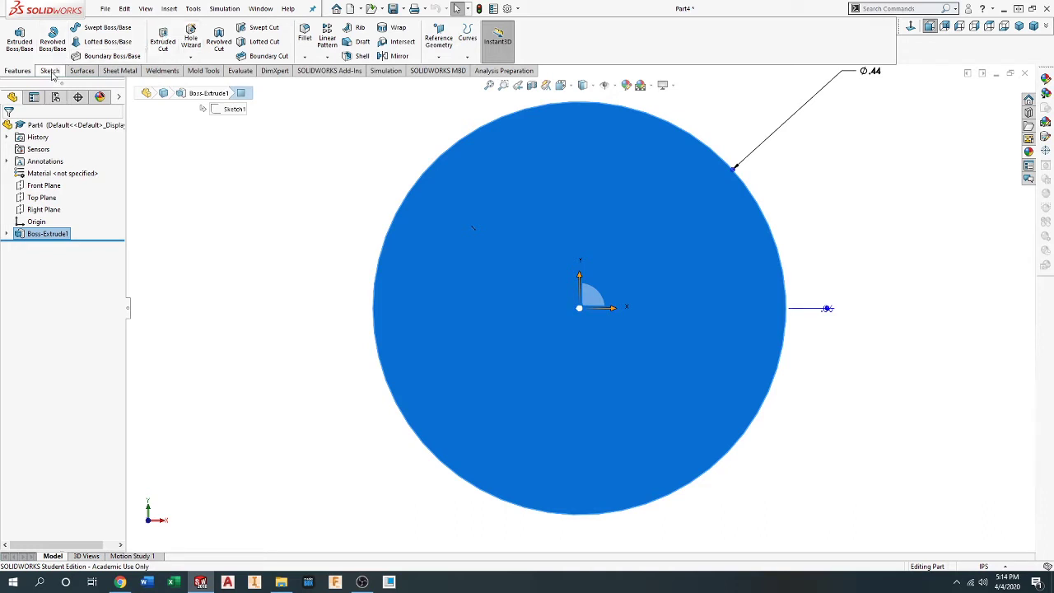
left_click(161, 39)
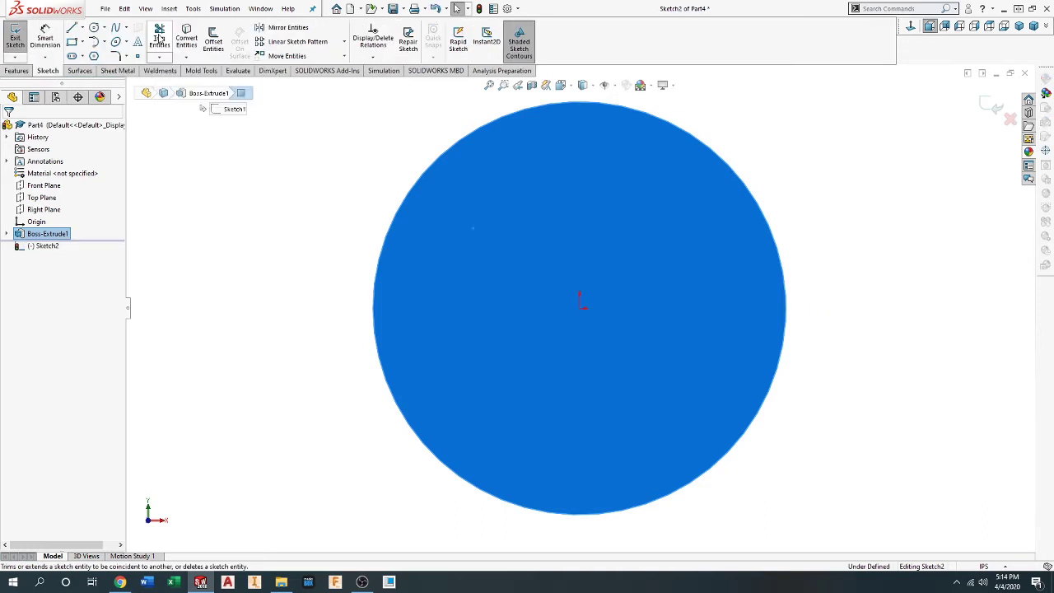
left_click(94, 27)
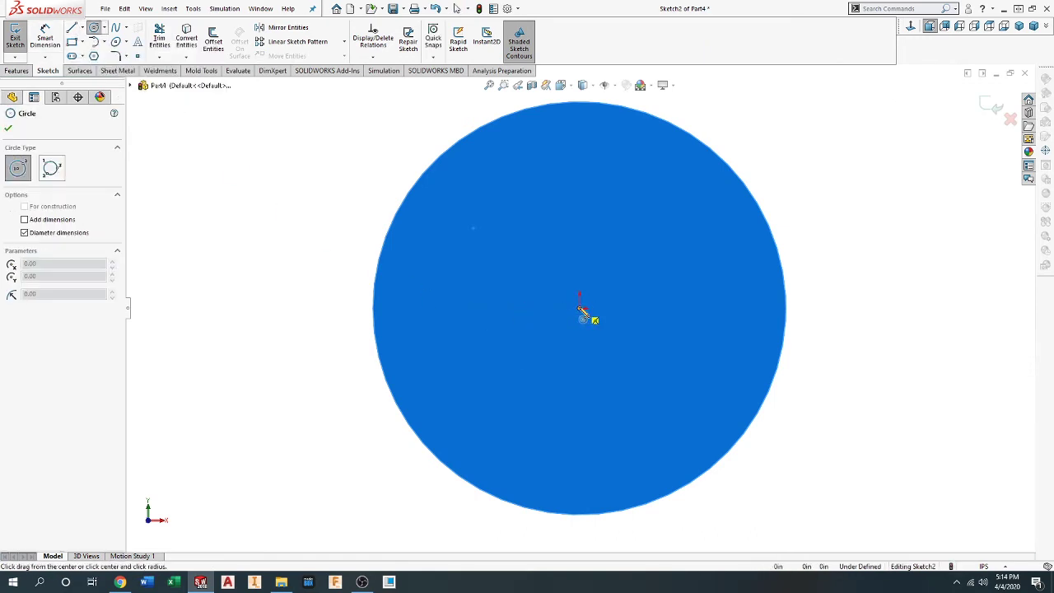
left_click(579, 309)
left_click(631, 375)
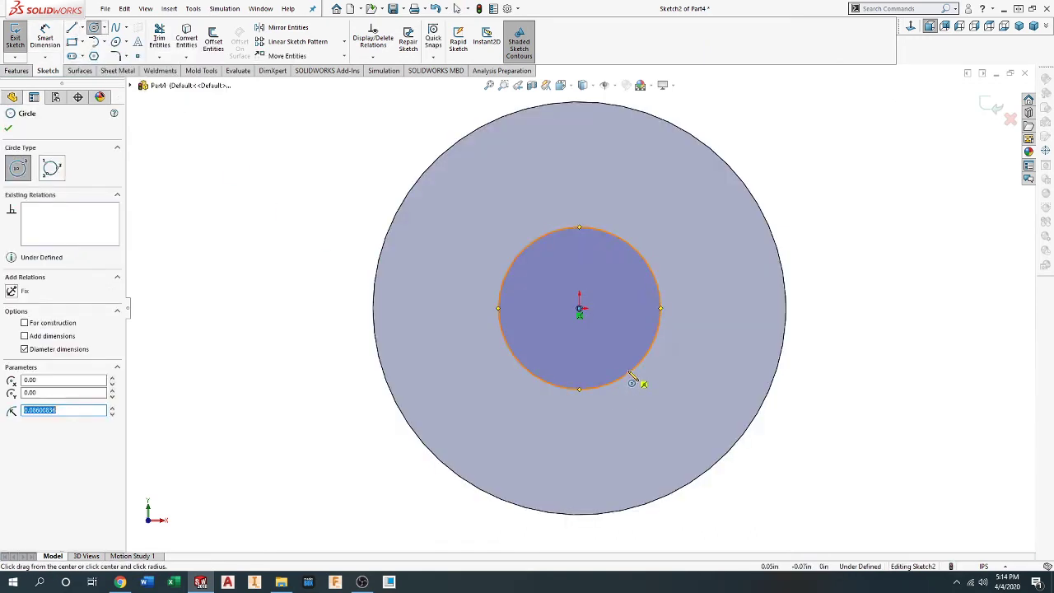
key("Escape")
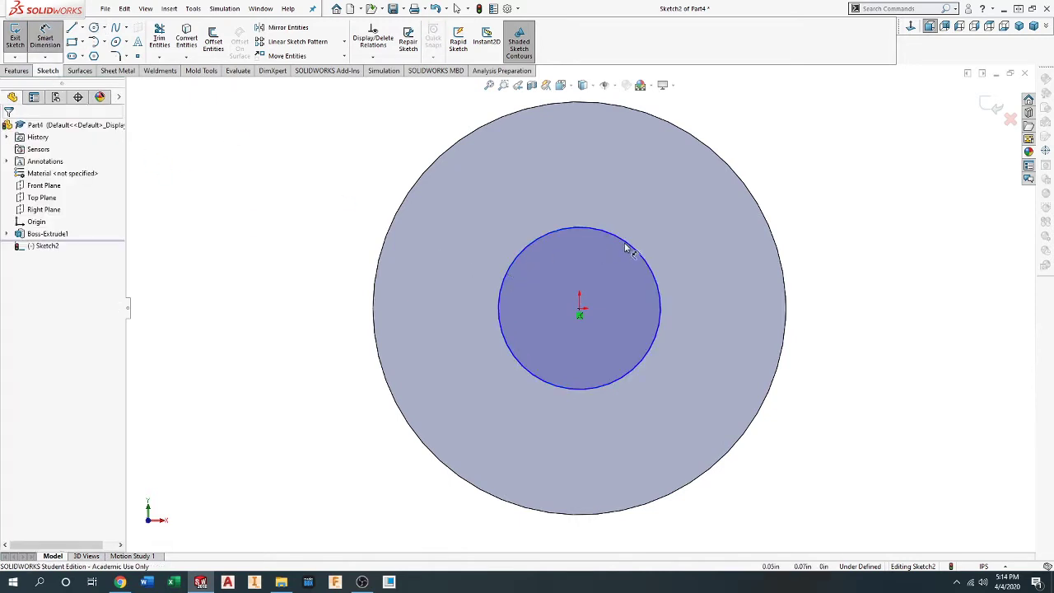
Step: Dimension the inner circle's diameter to .25
left_click(626, 244)
left_click(826, 226)
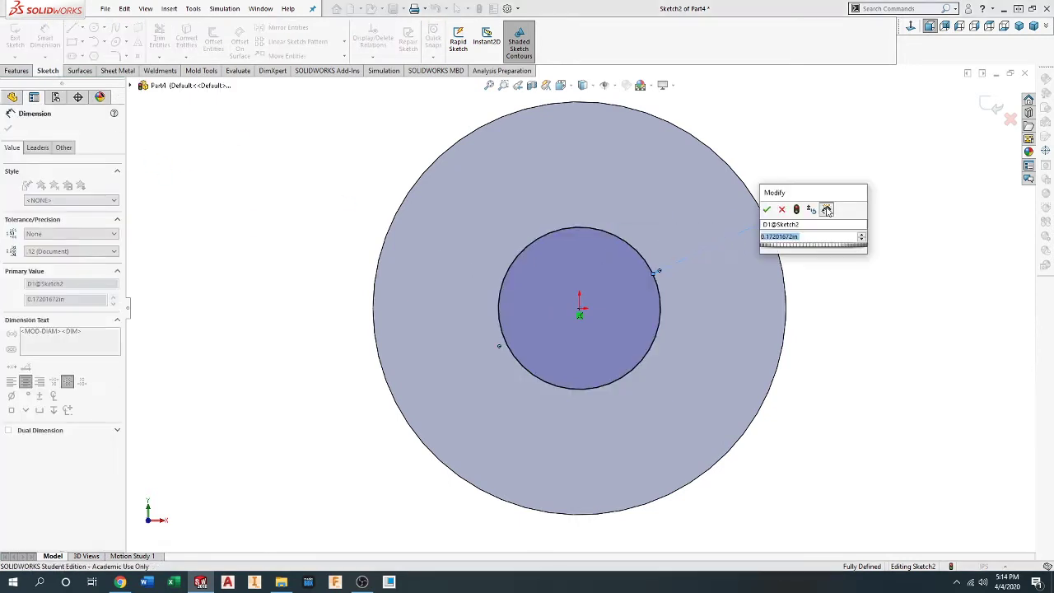
left_click(826, 210)
type("250")
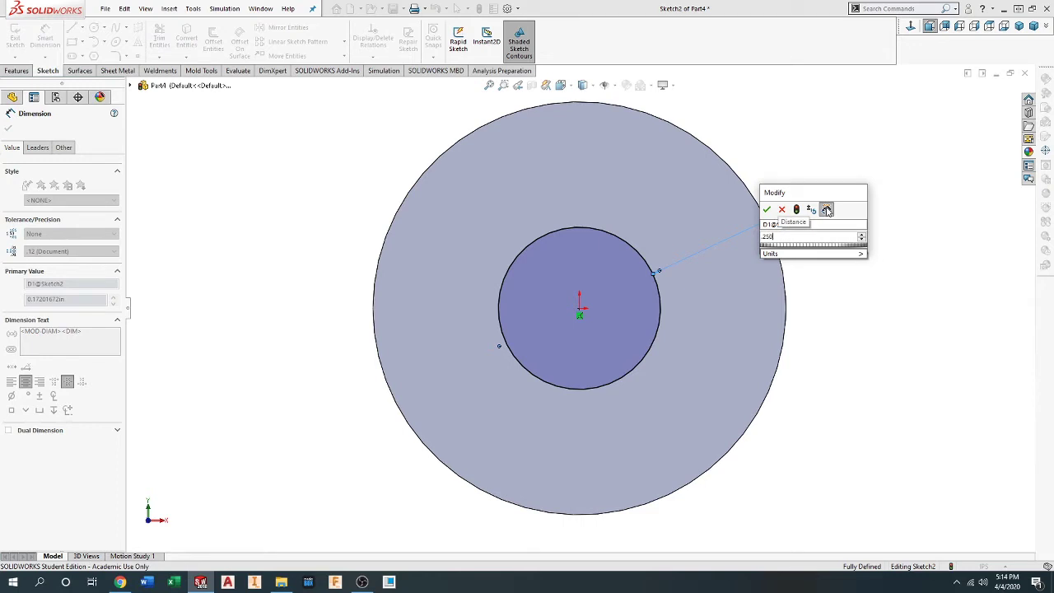
key("Return")
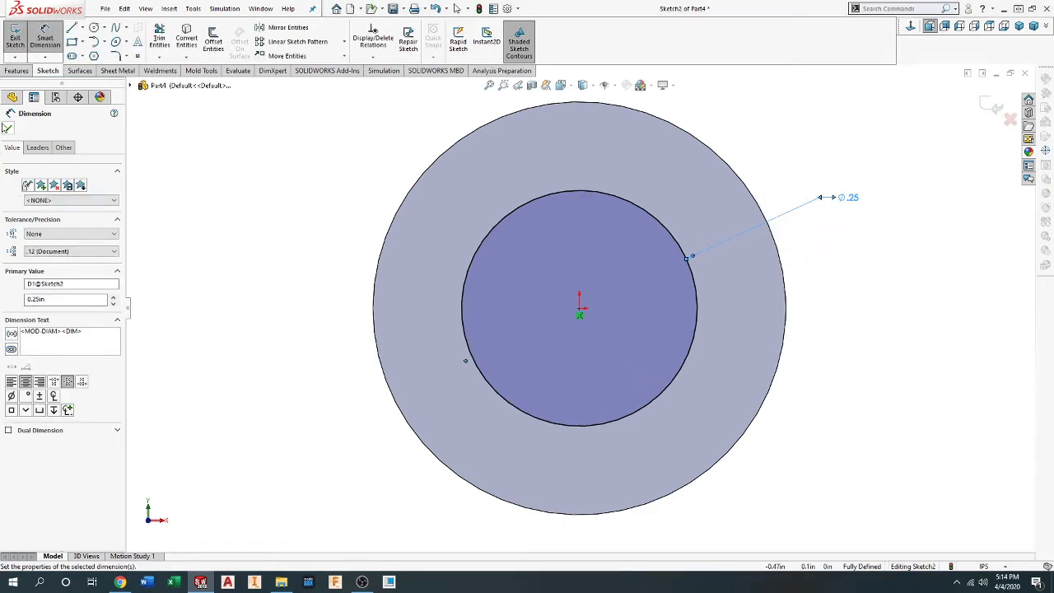
left_click(7, 128)
Step: Draw two vertical lines across the .25 circle, one on each side of the origin
left_click(72, 28)
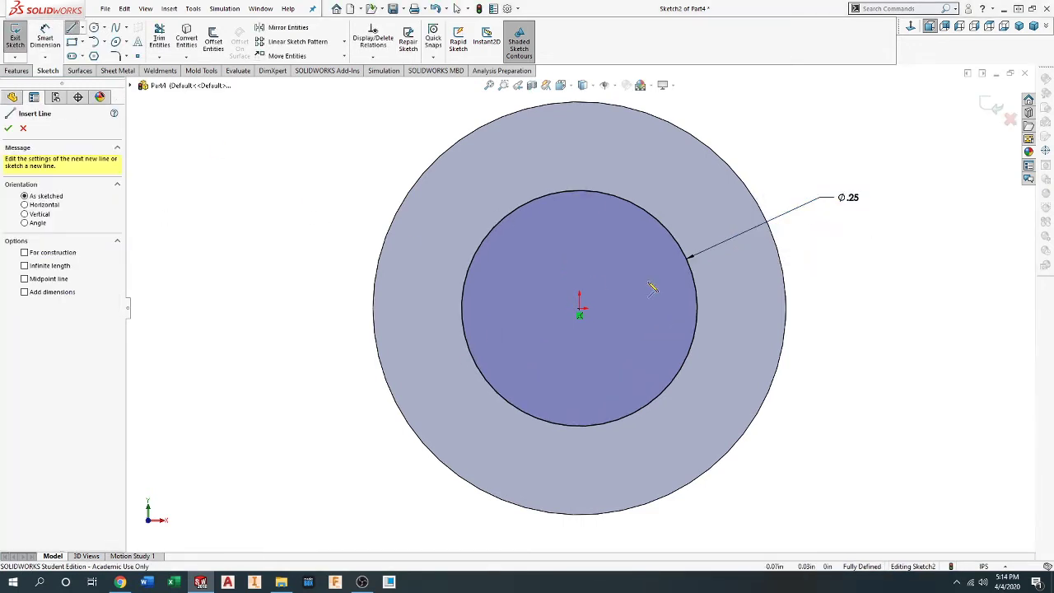
left_click(532, 186)
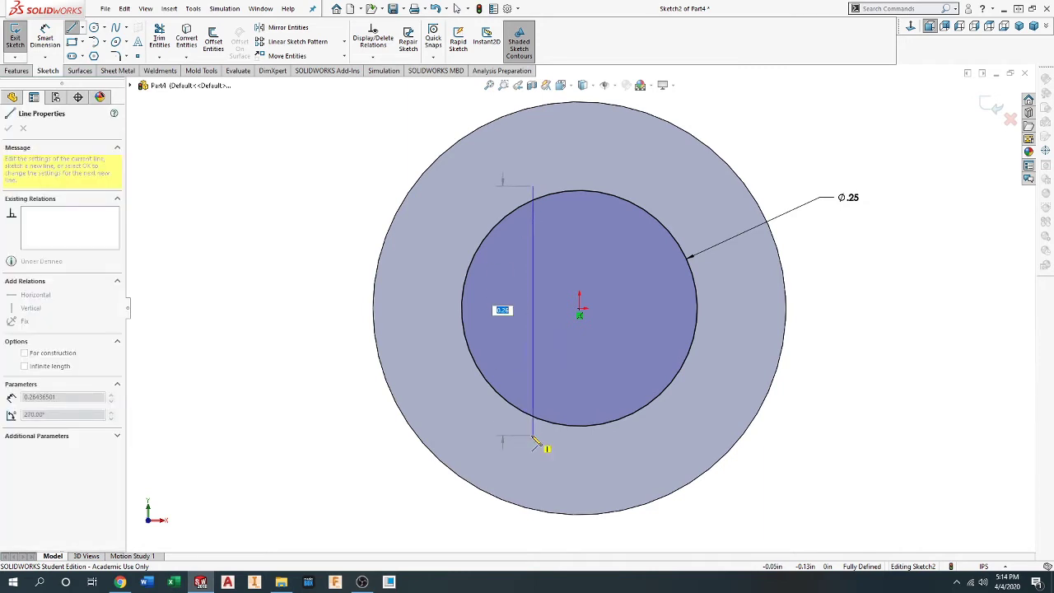
left_click(532, 434)
right_click(675, 455)
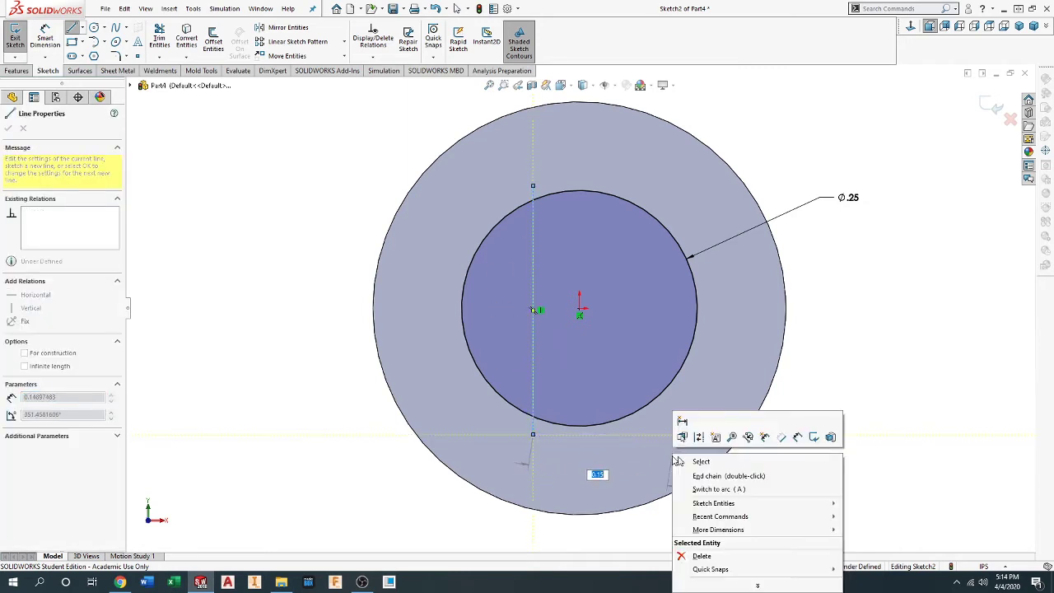
left_click(708, 467)
key("Escape")
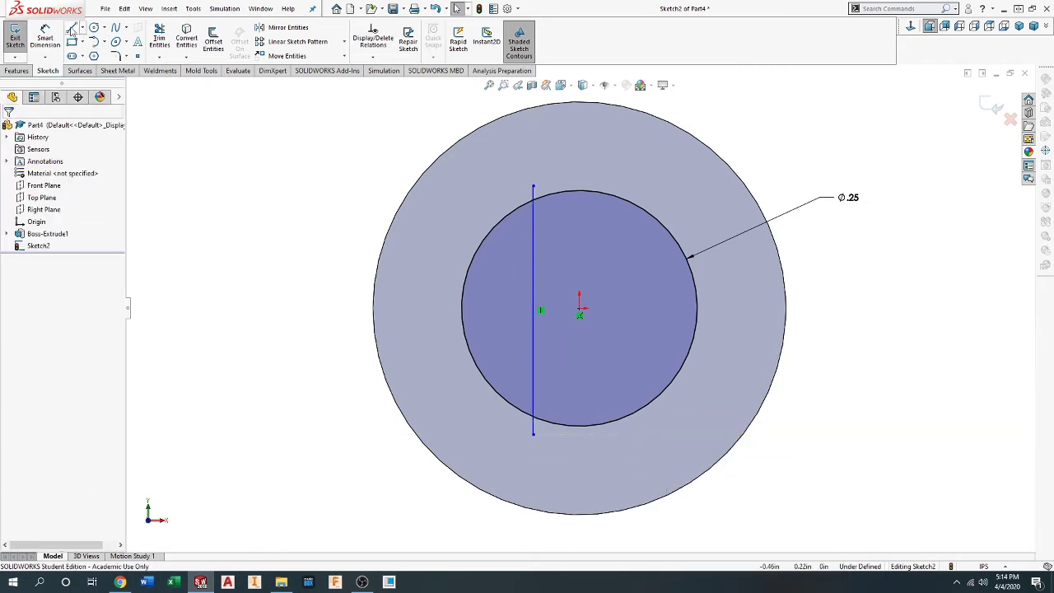
left_click(71, 29)
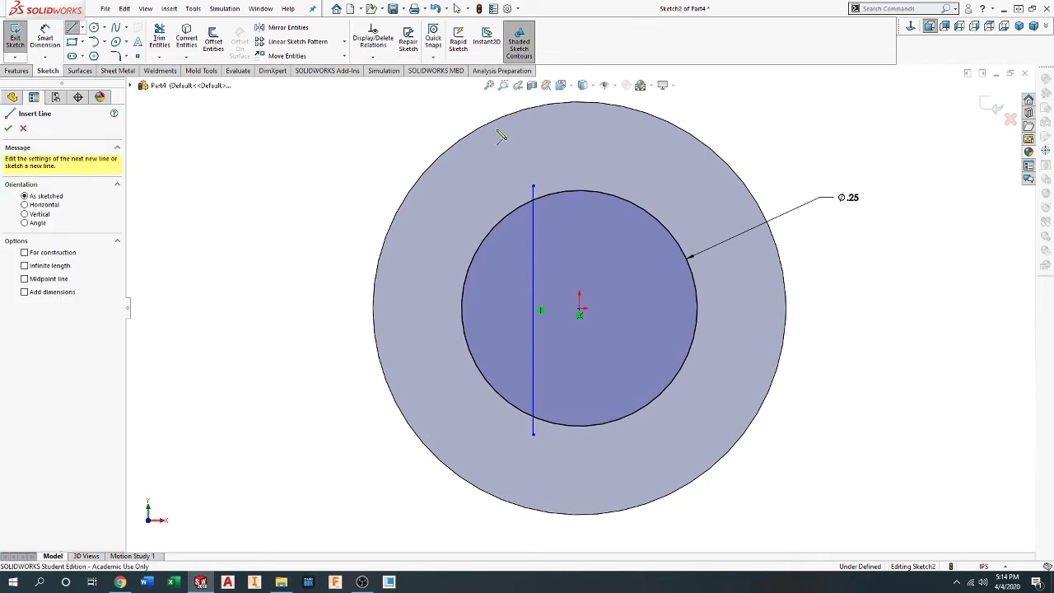
left_click(642, 188)
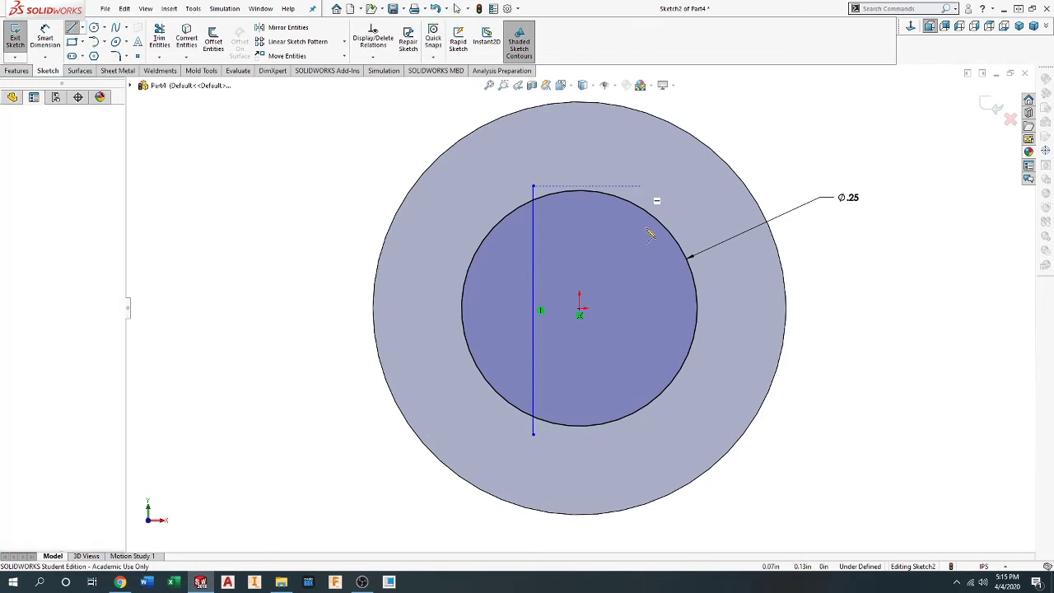
left_click(643, 435)
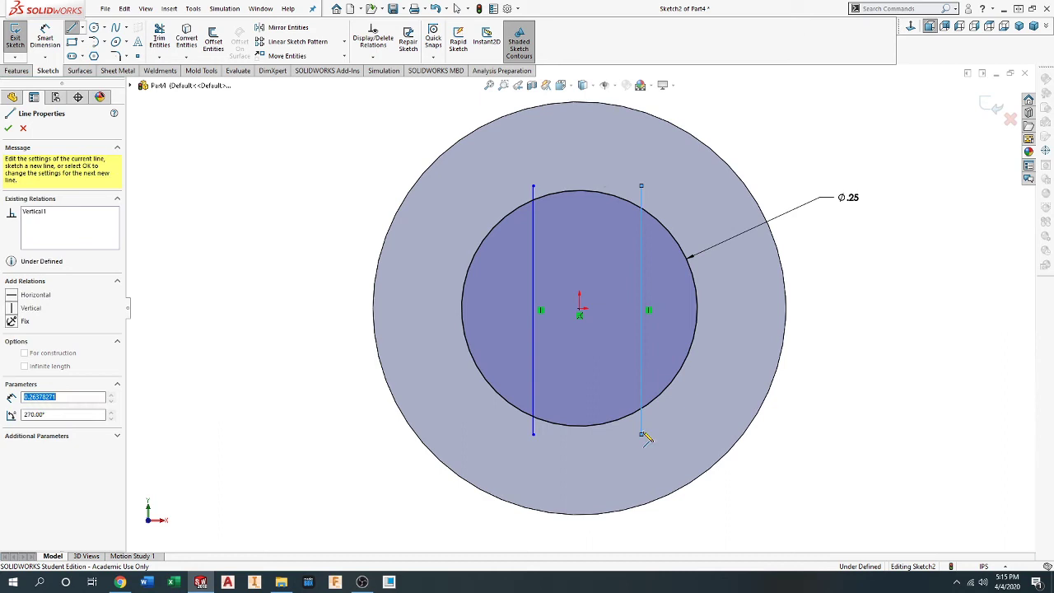
right_click(705, 416)
left_click(722, 416)
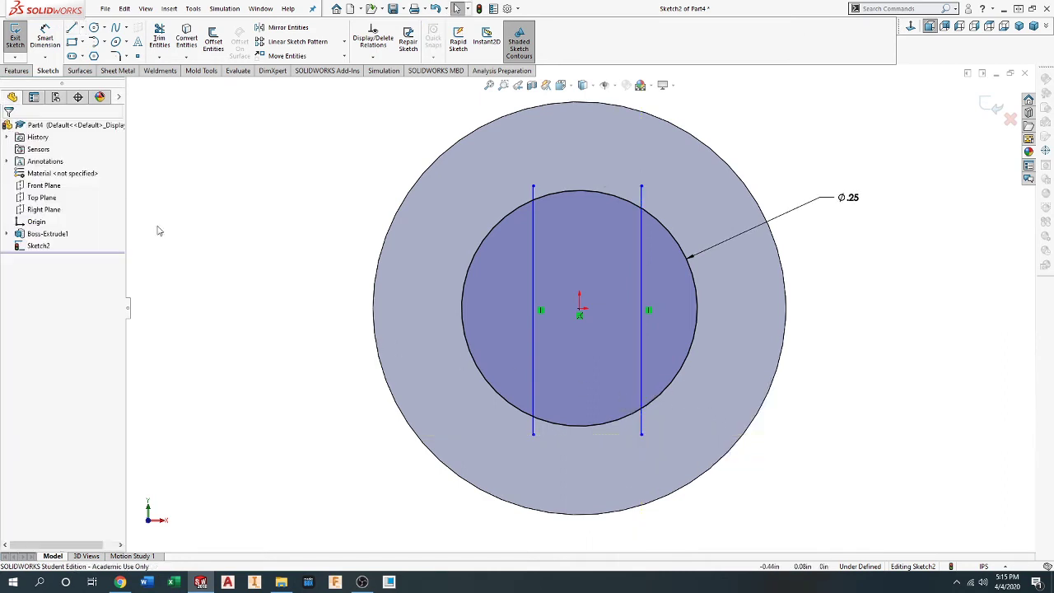
Step: Dimension the spacing between the two vertical lines as .19
left_click(45, 39)
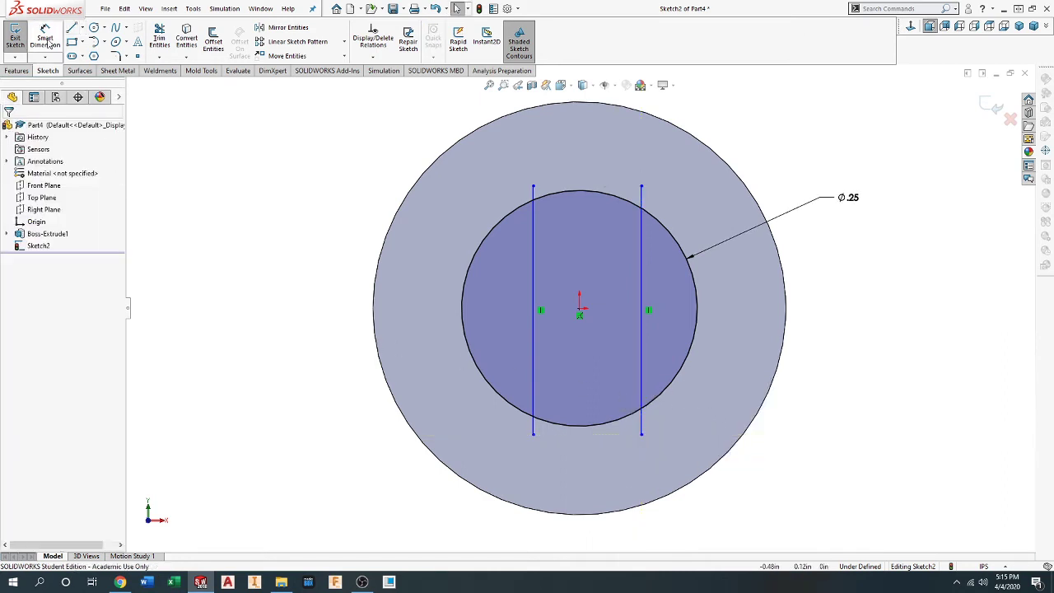
left_click(533, 383)
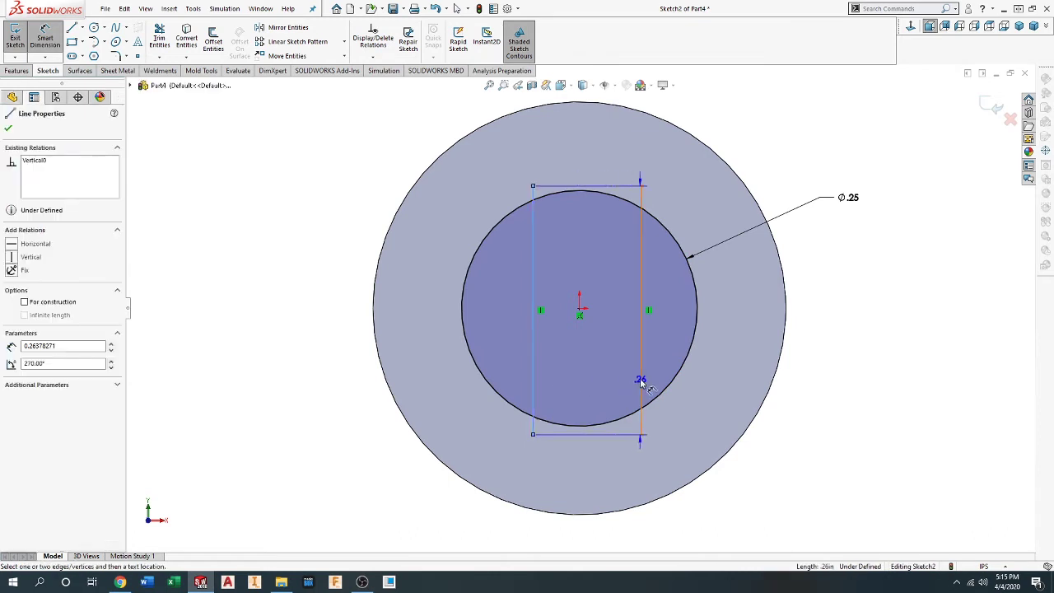
left_click(640, 384)
left_click(584, 542)
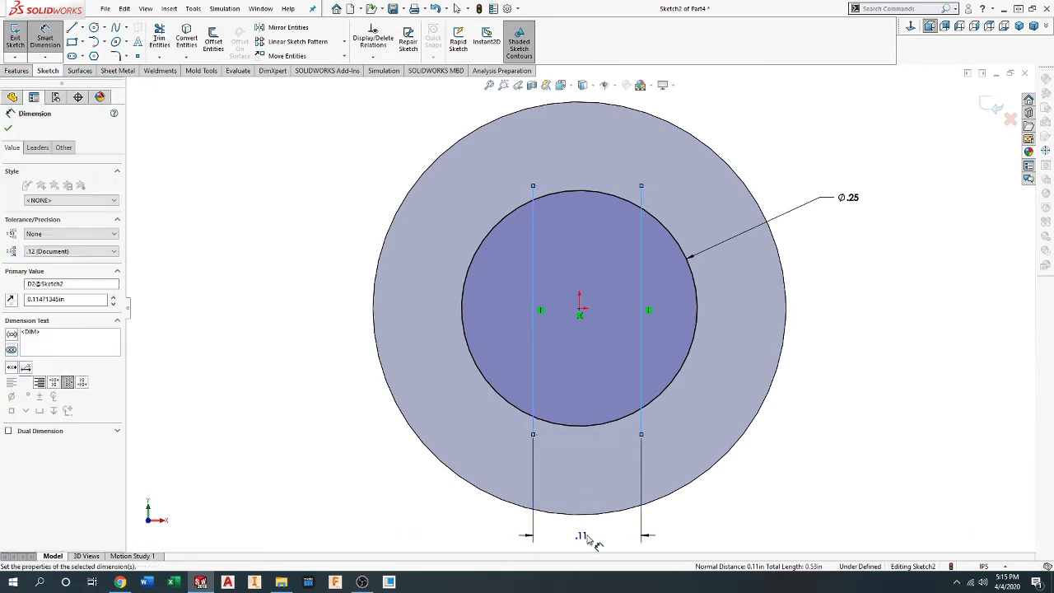
type("19")
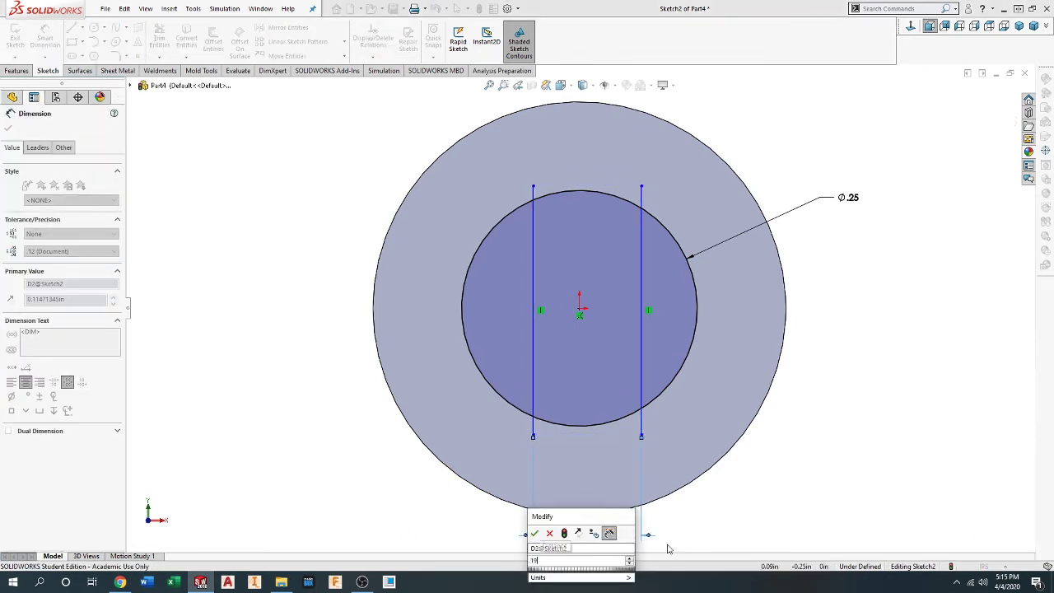
type("0")
key("Return")
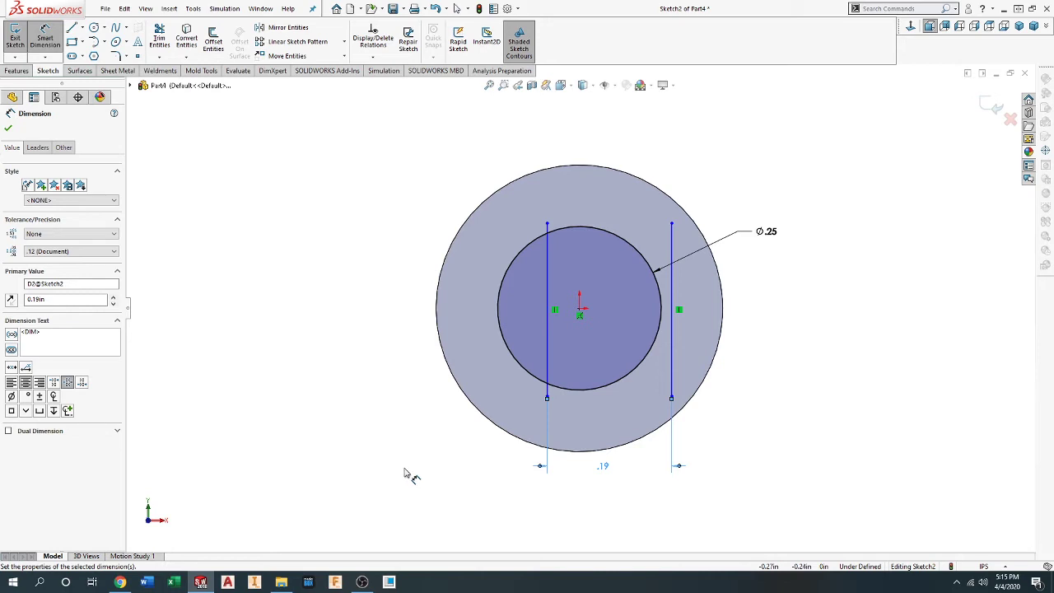
Step: Draw a vertical centerline through the disc's centre
left_click(81, 28)
left_click(89, 49)
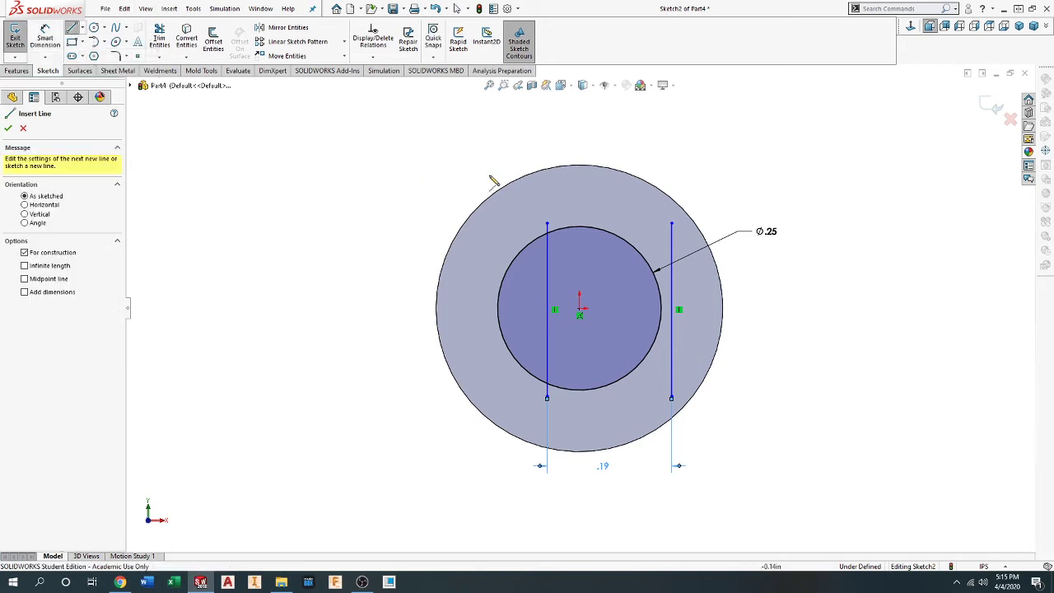
left_click(580, 145)
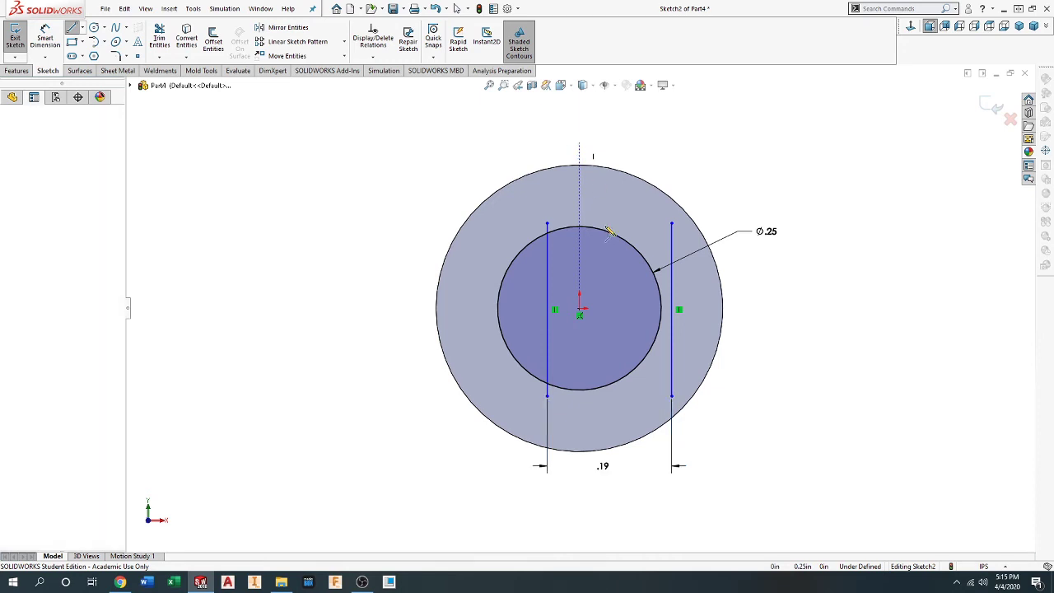
left_click(579, 503)
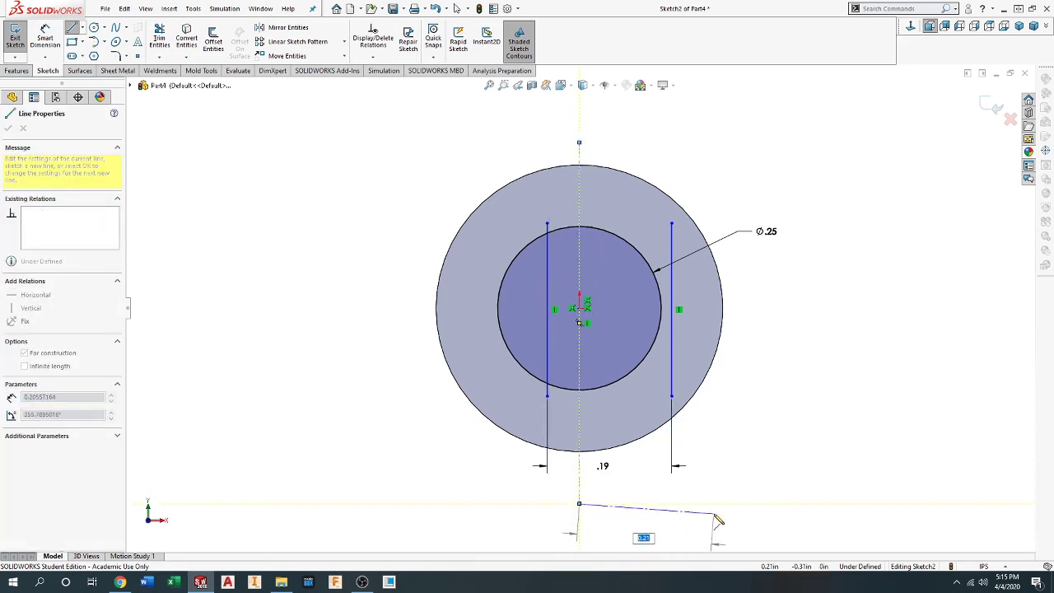
right_click(715, 456)
left_click(761, 467)
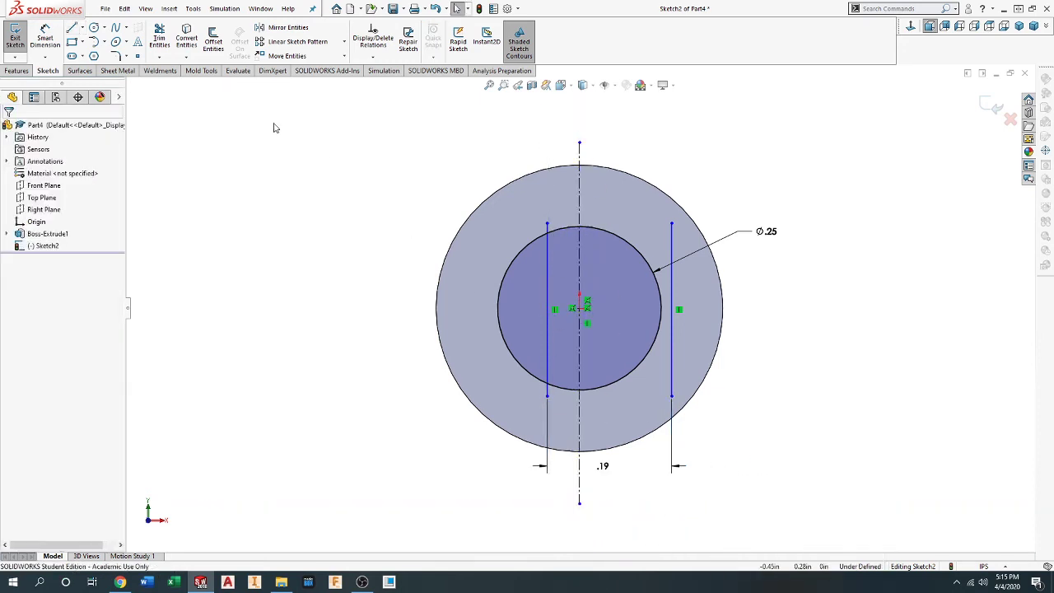
Step: Make the two vertical lines symmetric about the centerline
left_click(547, 292)
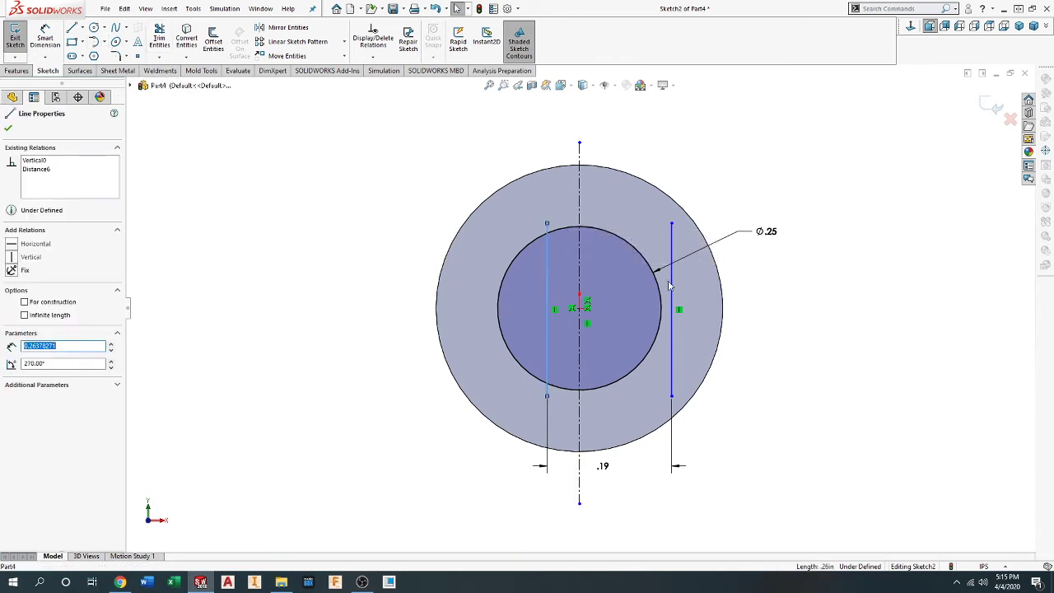
left_click(671, 284, "ctrl")
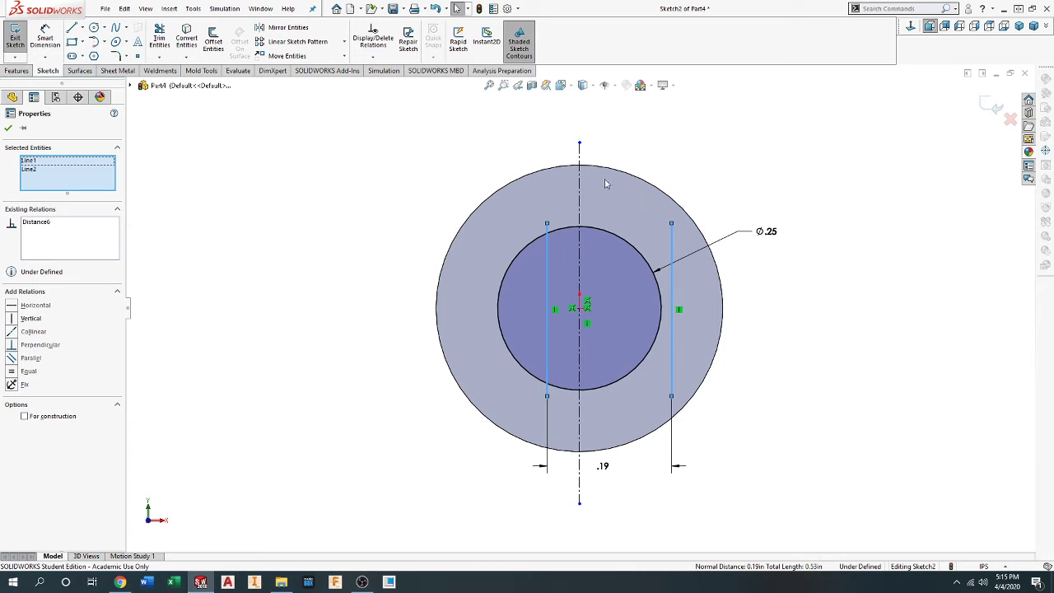
left_click(580, 189, "ctrl")
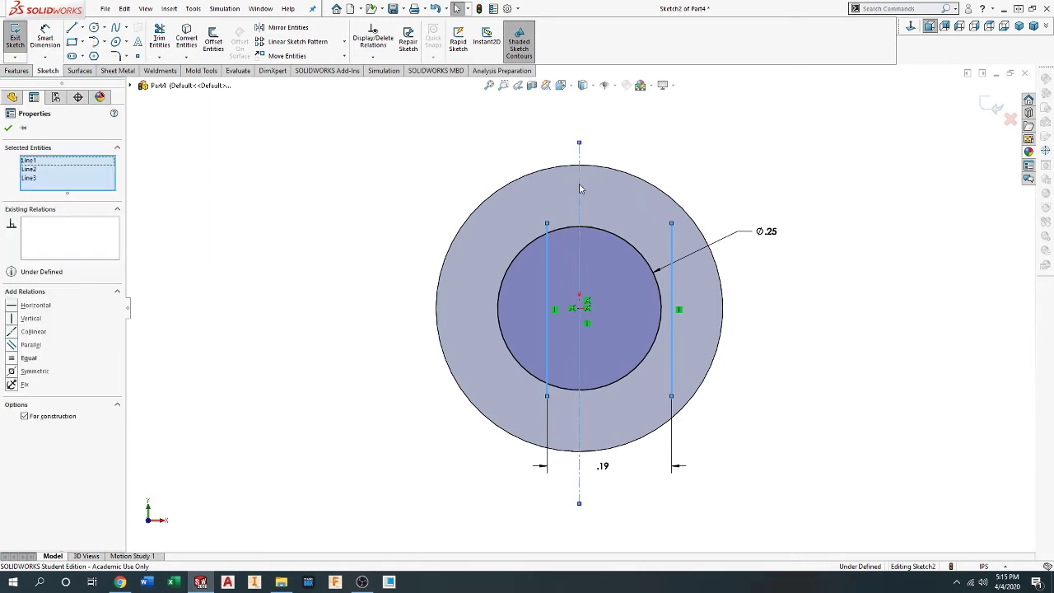
left_click(36, 375)
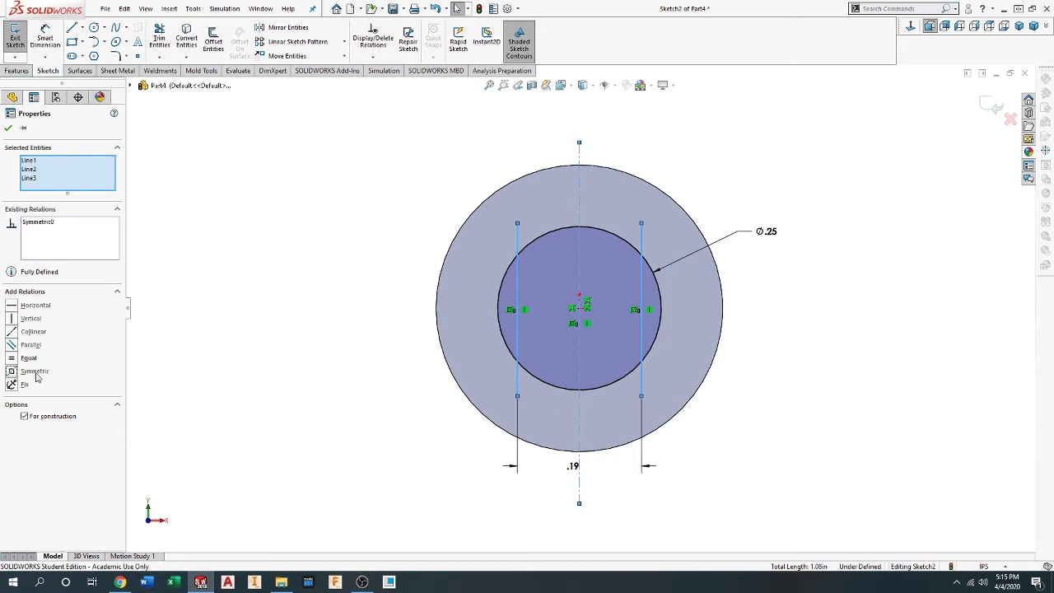
left_click(9, 130)
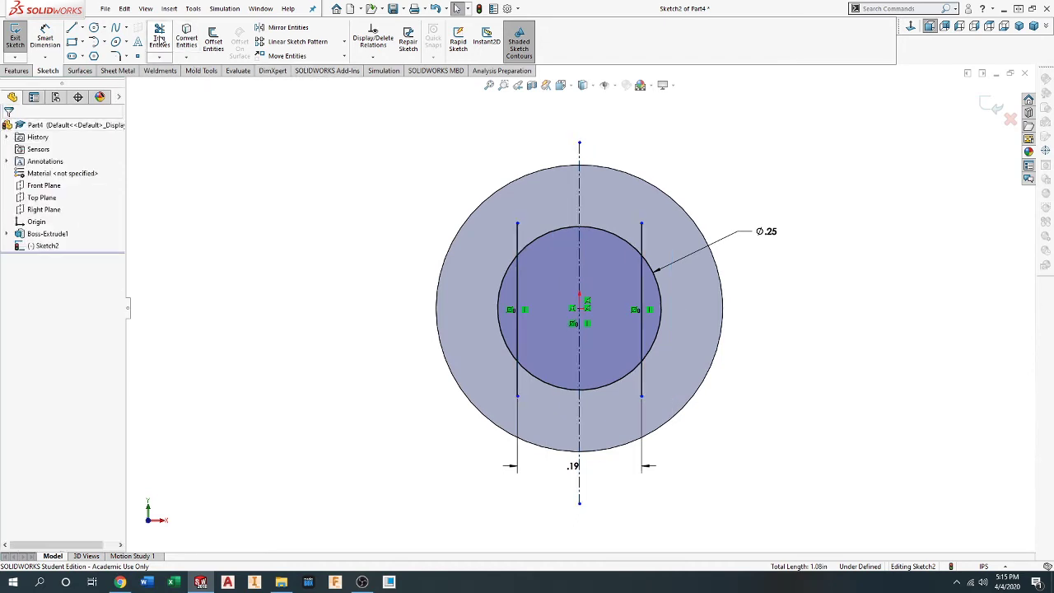
Step: Trim the line ends outside the circle and the circle's left and right arcs
left_click(159, 38)
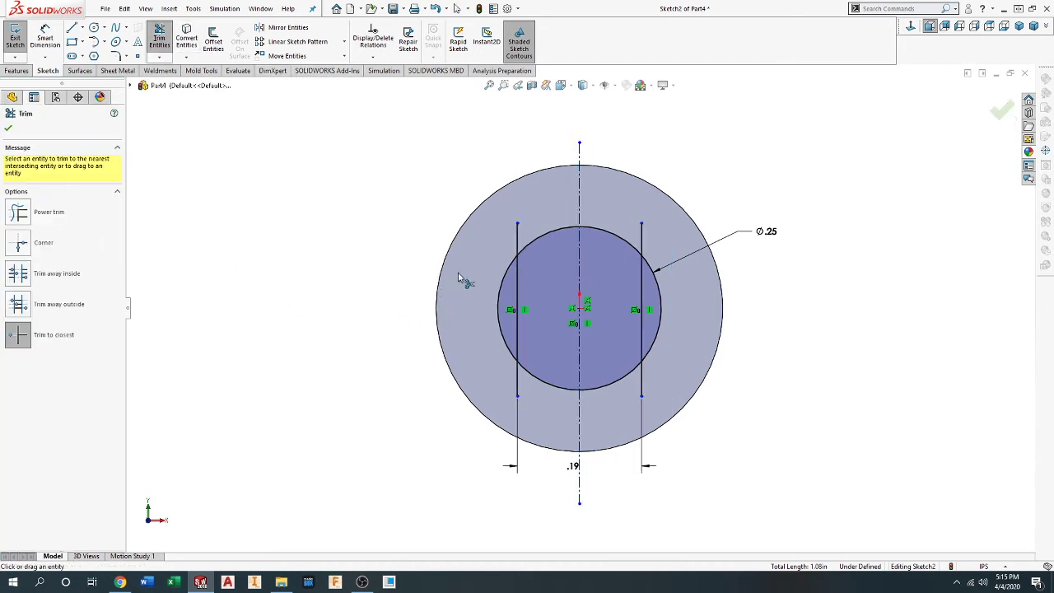
left_click(517, 240)
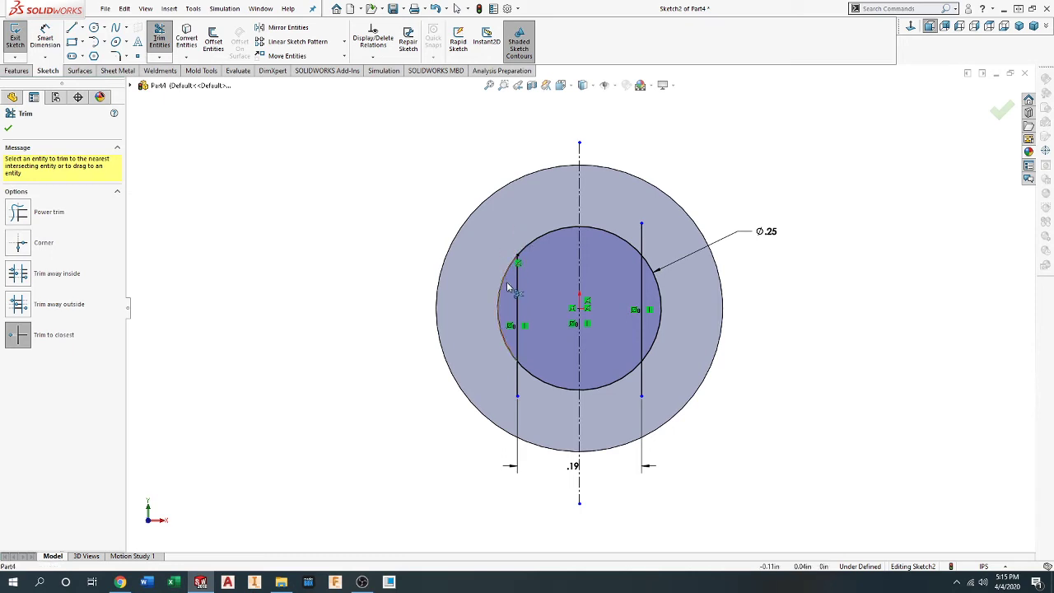
left_click(506, 287)
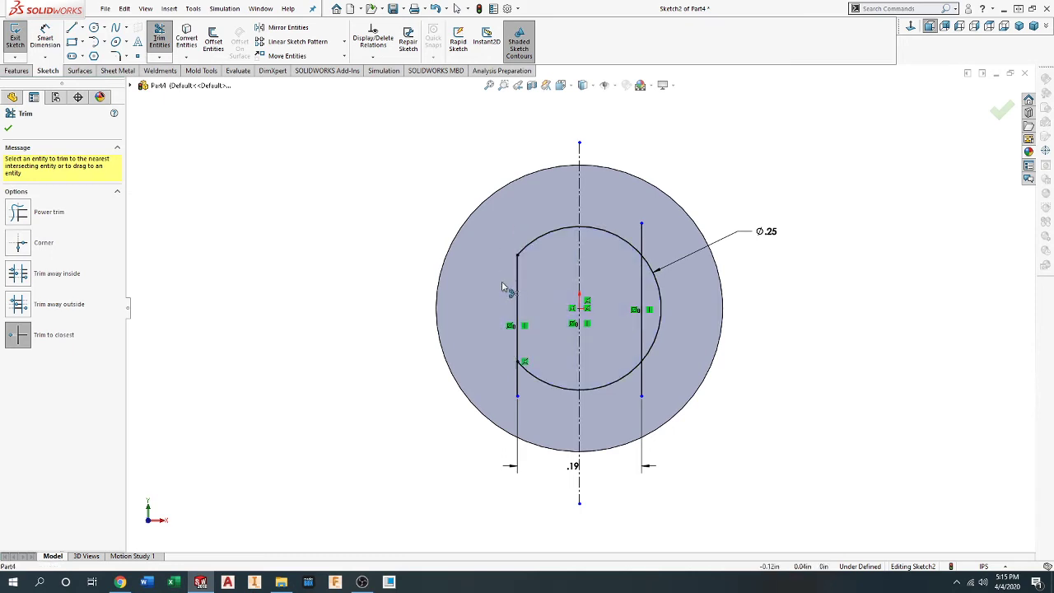
left_click(517, 384)
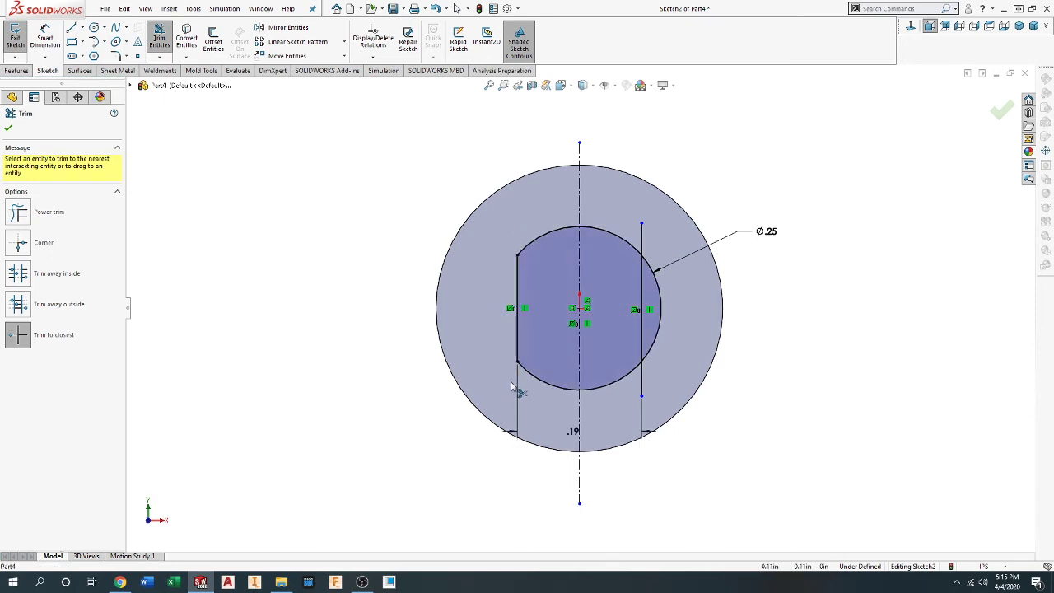
left_click(641, 386)
left_click(656, 338)
left_click(643, 243)
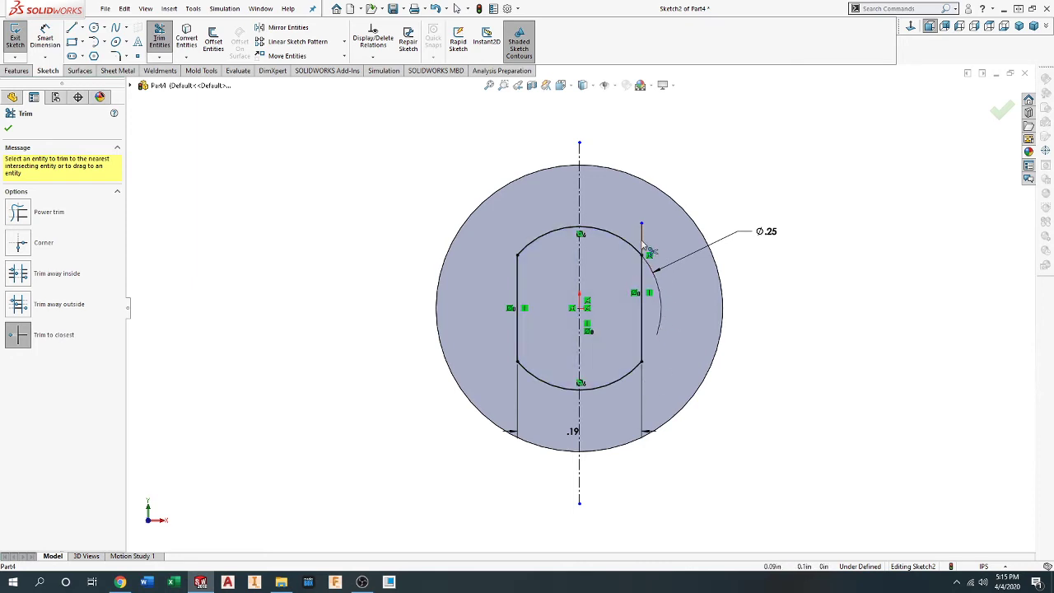
left_click(9, 129)
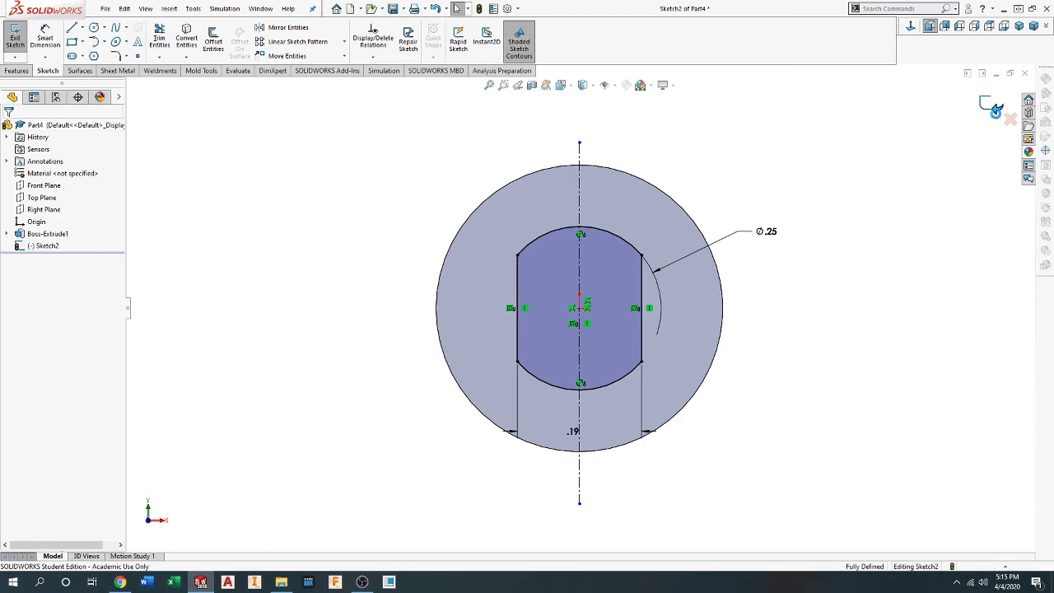
Step: Cut the double-D profile Through All the disc, then orbit to view the hole
key("x")
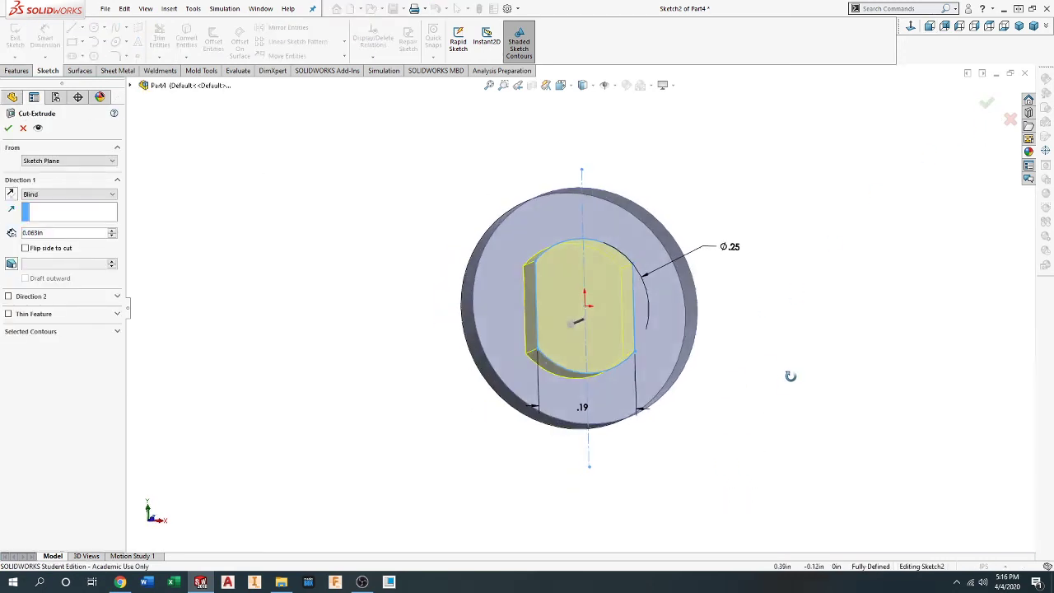
left_click(62, 195)
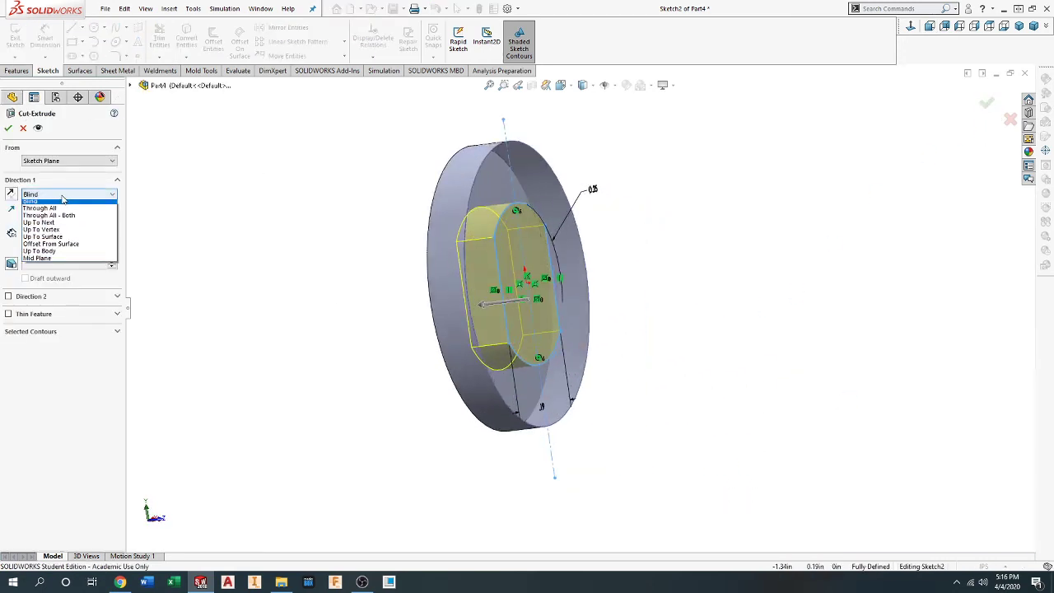
left_click(62, 208)
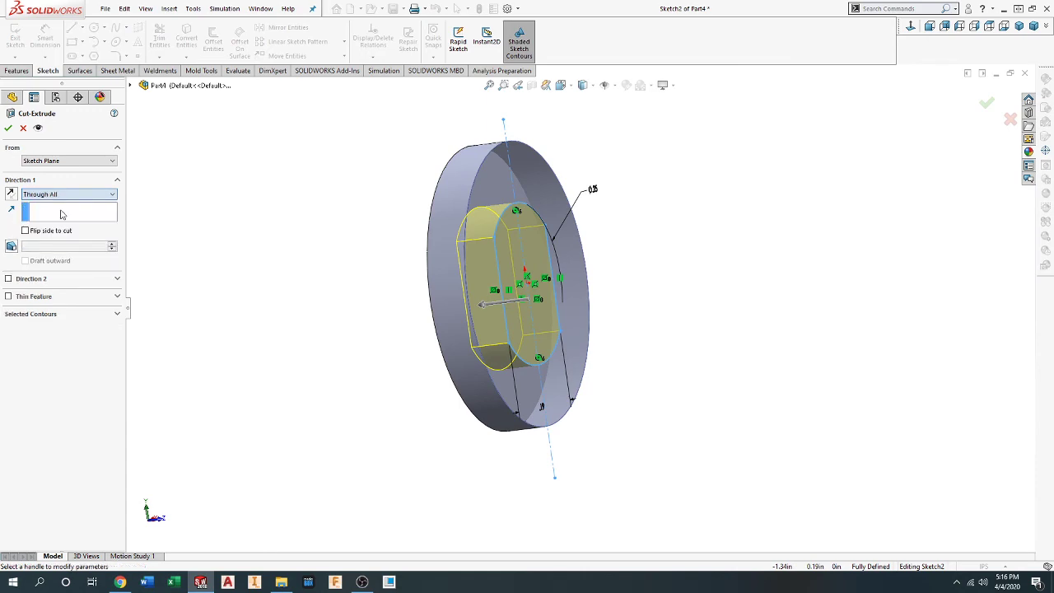
left_click(8, 128)
mouse_move(294, 275)
middle_mouse_down()
mouse_move(188, 313)
mouse_move(383, 261)
mouse_move(238, 272)
mouse_move(222, 301)
mouse_move(183, 323)
mouse_move(195, 320)
middle_mouse_up()
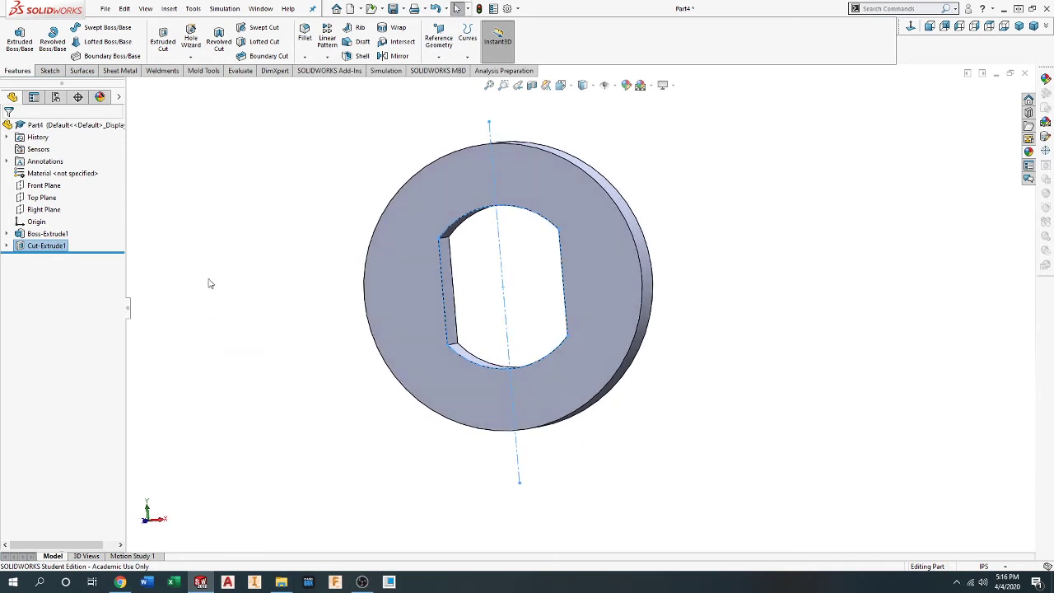
Step: Apply Plain Carbon Steel from the Steel library as Part4's material via Edit Material
left_click(41, 174)
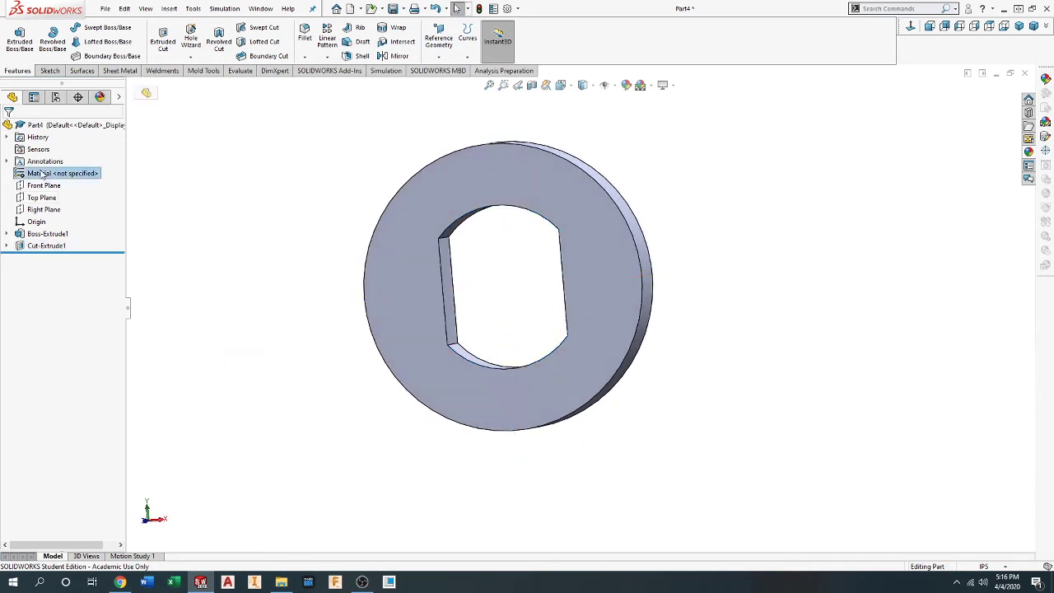
right_click(58, 184)
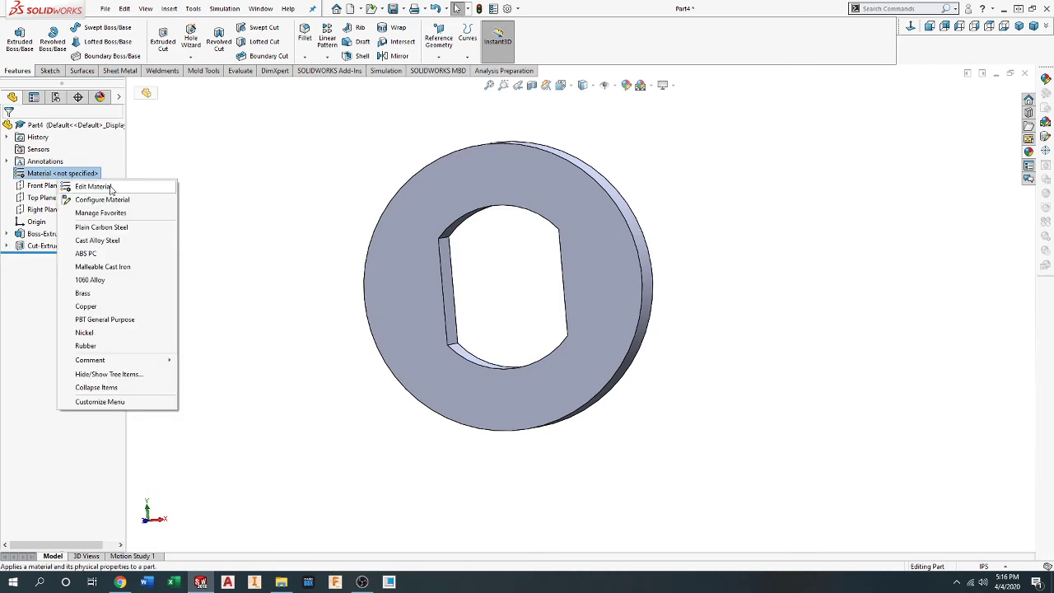
left_click(136, 184)
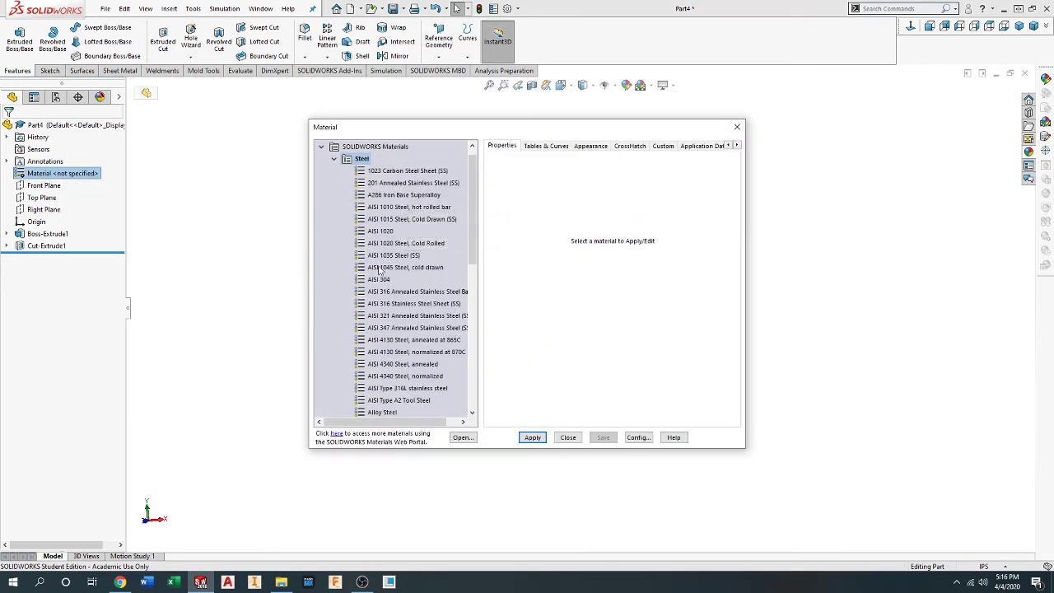
left_click_drag(472, 240, 474, 291)
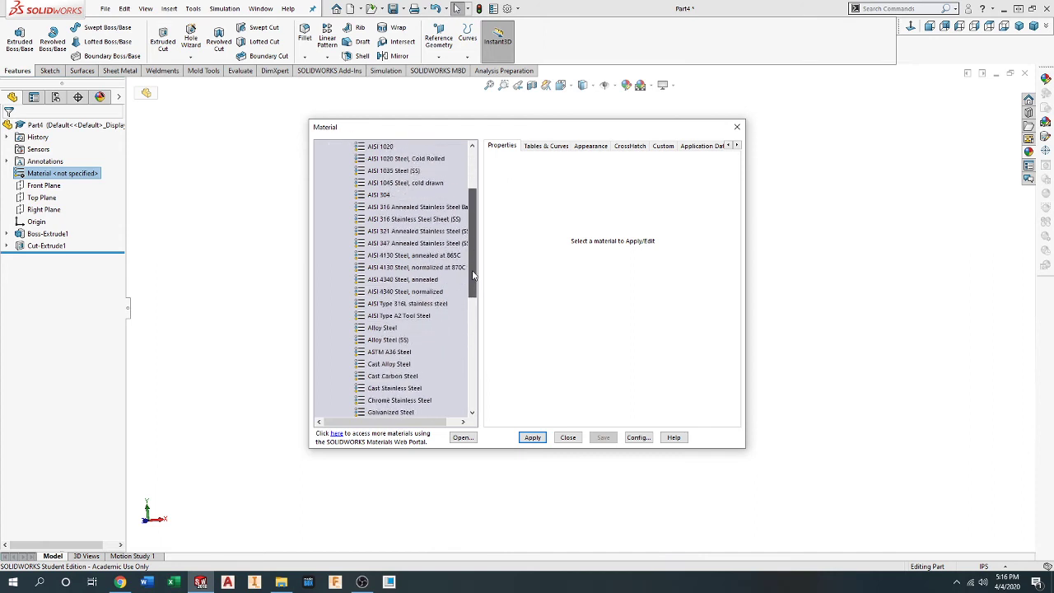
left_click(377, 391)
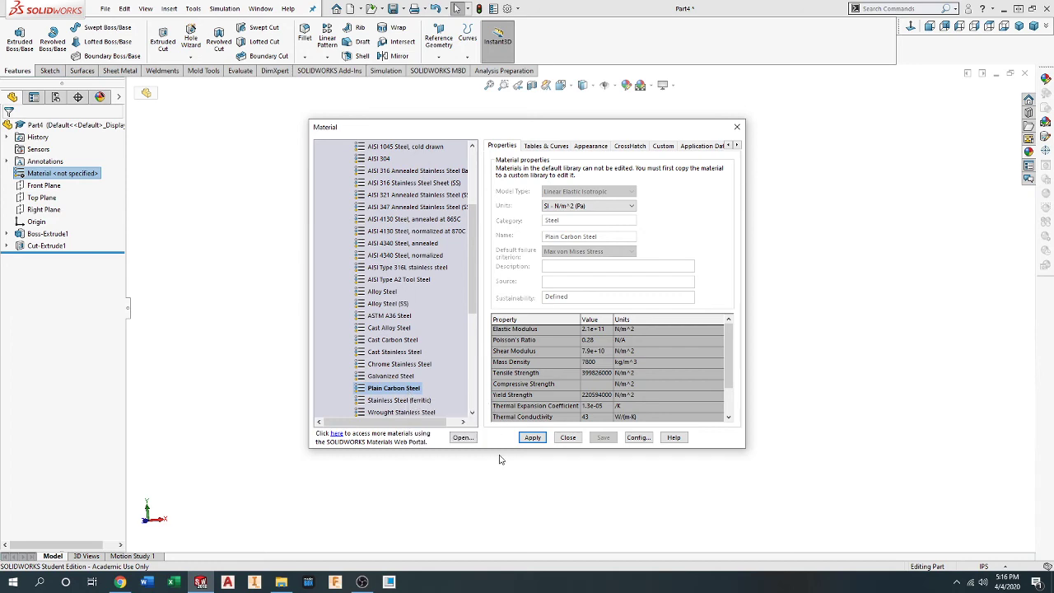
left_click(532, 437)
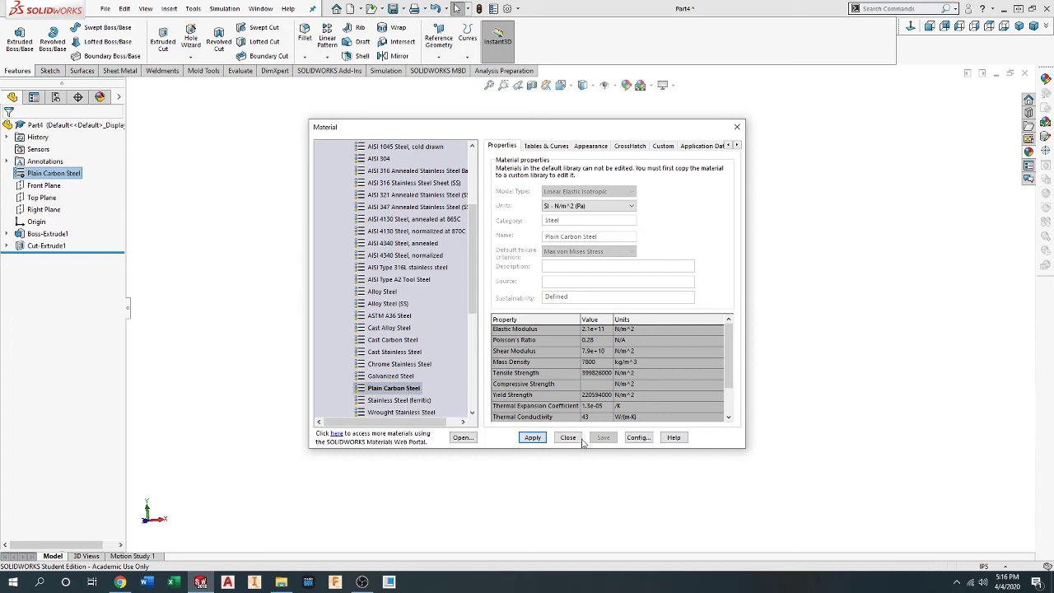
left_click(568, 437)
mouse_move(473, 431)
middle_mouse_down()
mouse_move(532, 425)
mouse_move(500, 409)
mouse_move(506, 426)
middle_mouse_up()
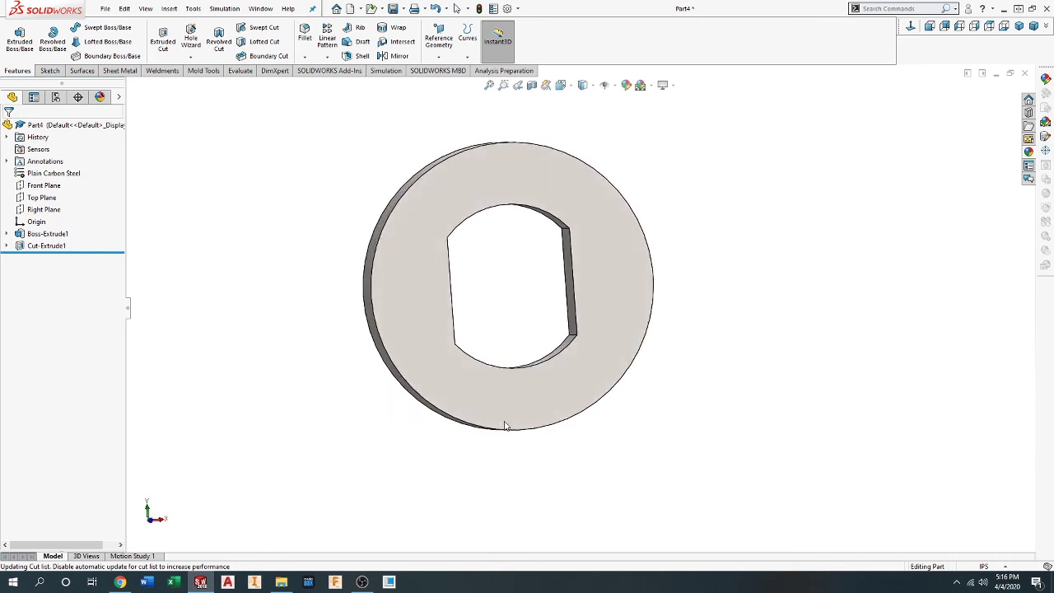